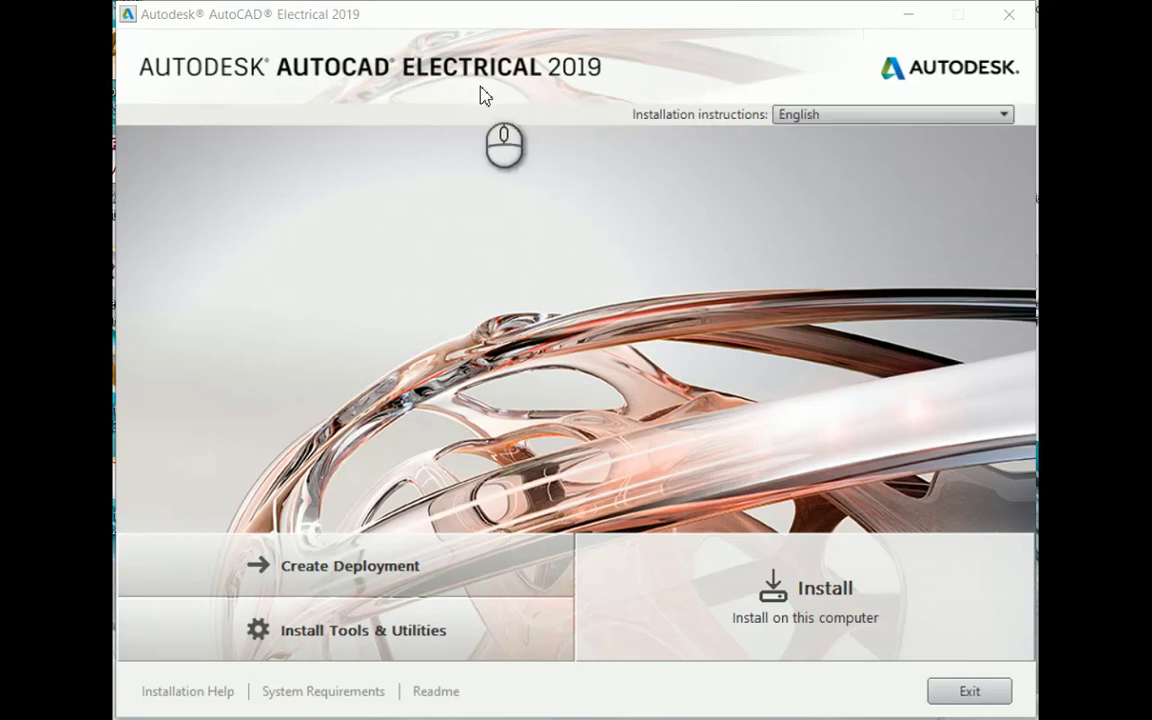
Step: Start installing AutoCAD Electrical 2019 on this computer and accept the license agreement
left_click(872, 643)
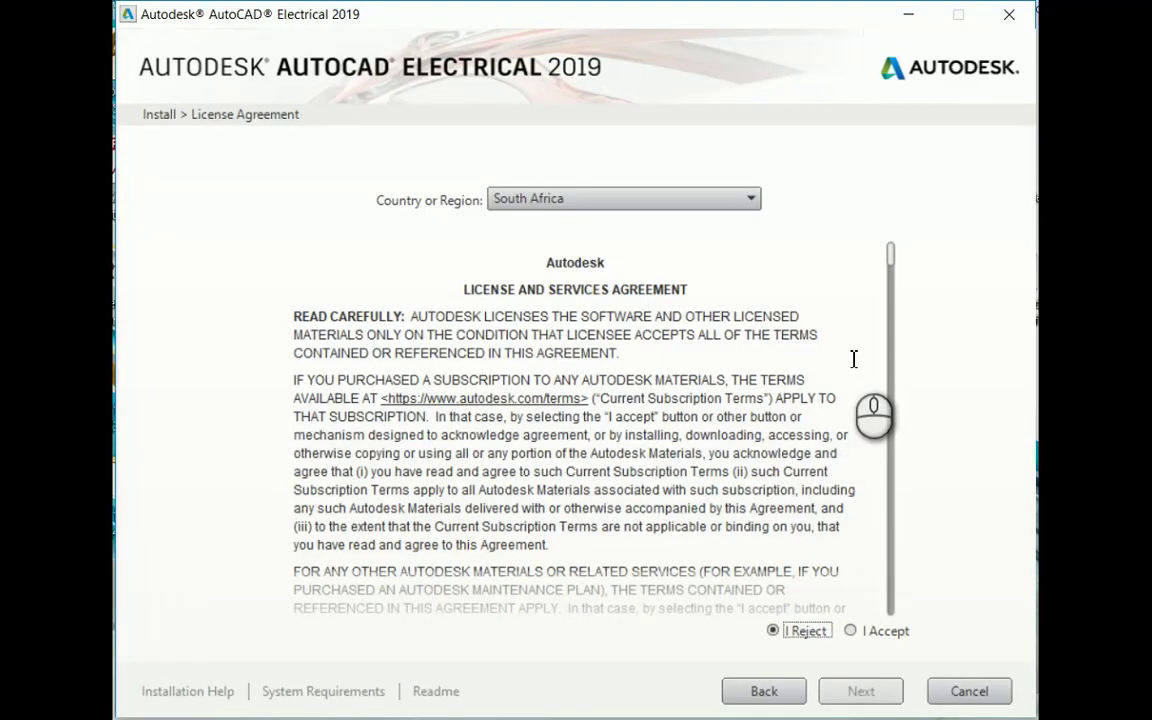
left_click(850, 631)
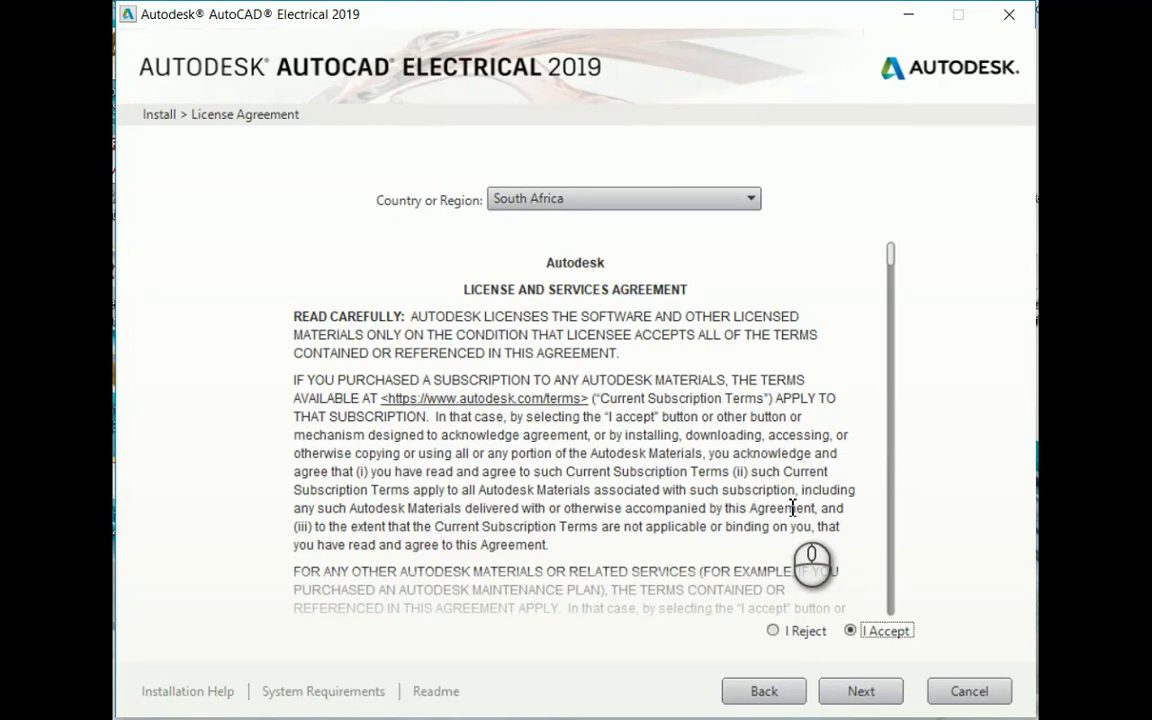
left_click(870, 690)
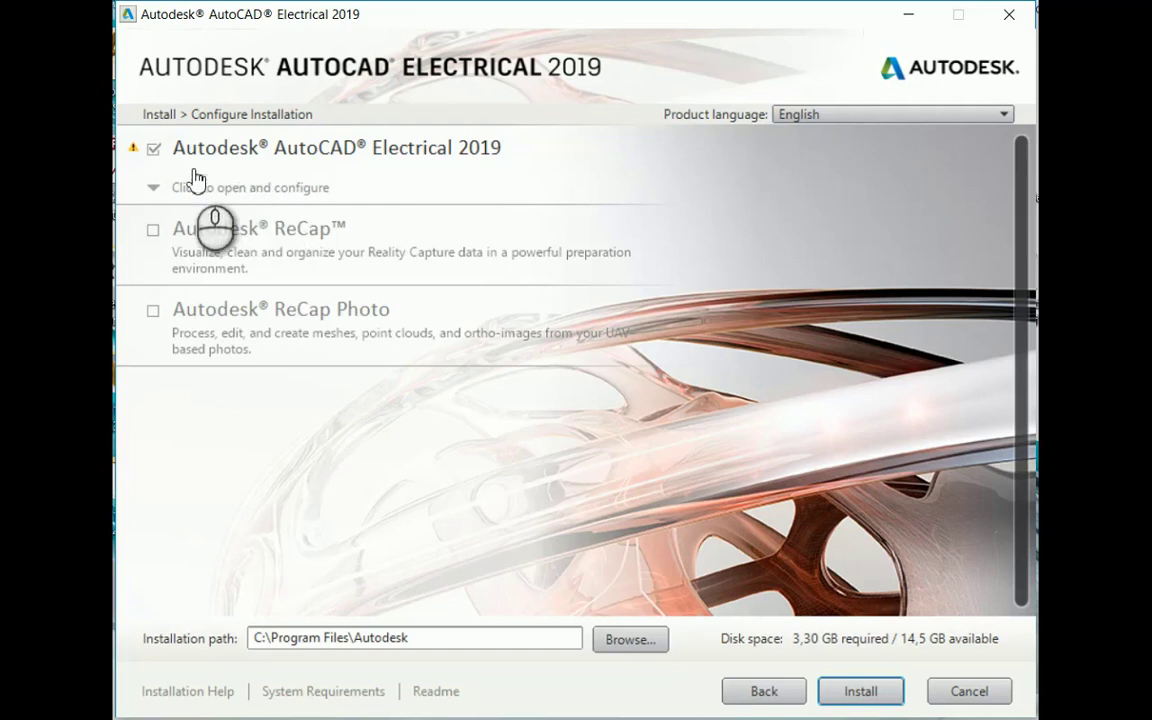
mouse_move(135, 155)
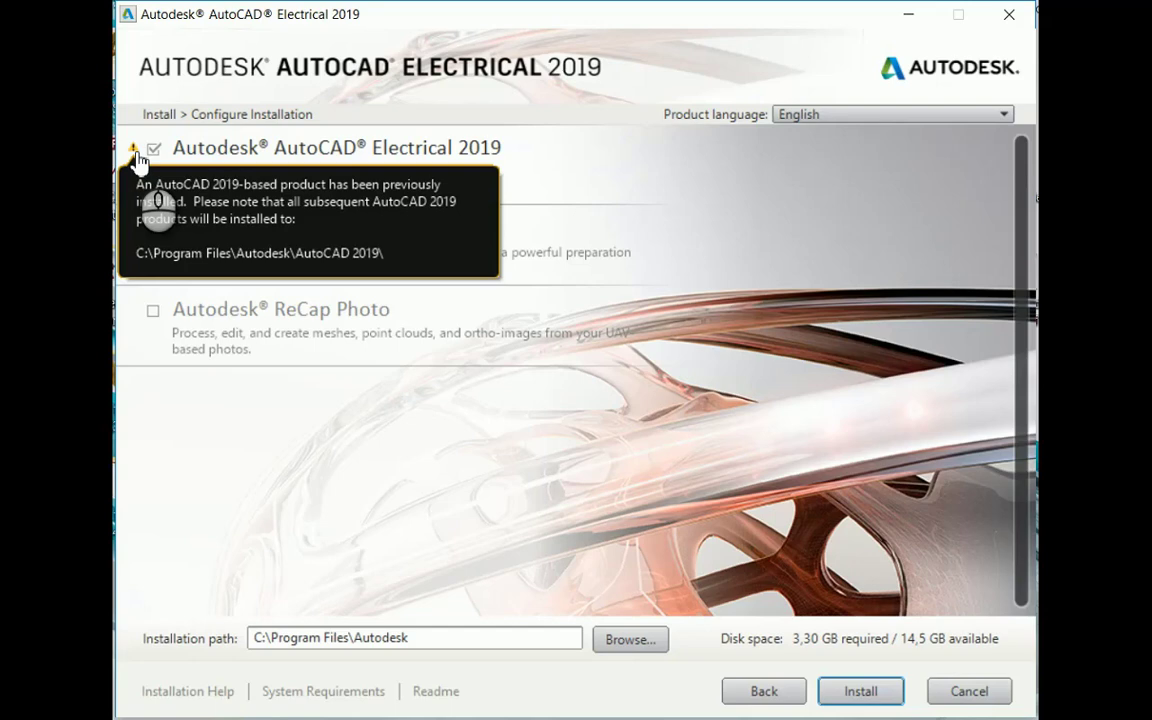
Step: Expand AutoCAD Electrical 2019's settings and scroll past its manufacturer content to Select Your Standard
left_click(330, 172)
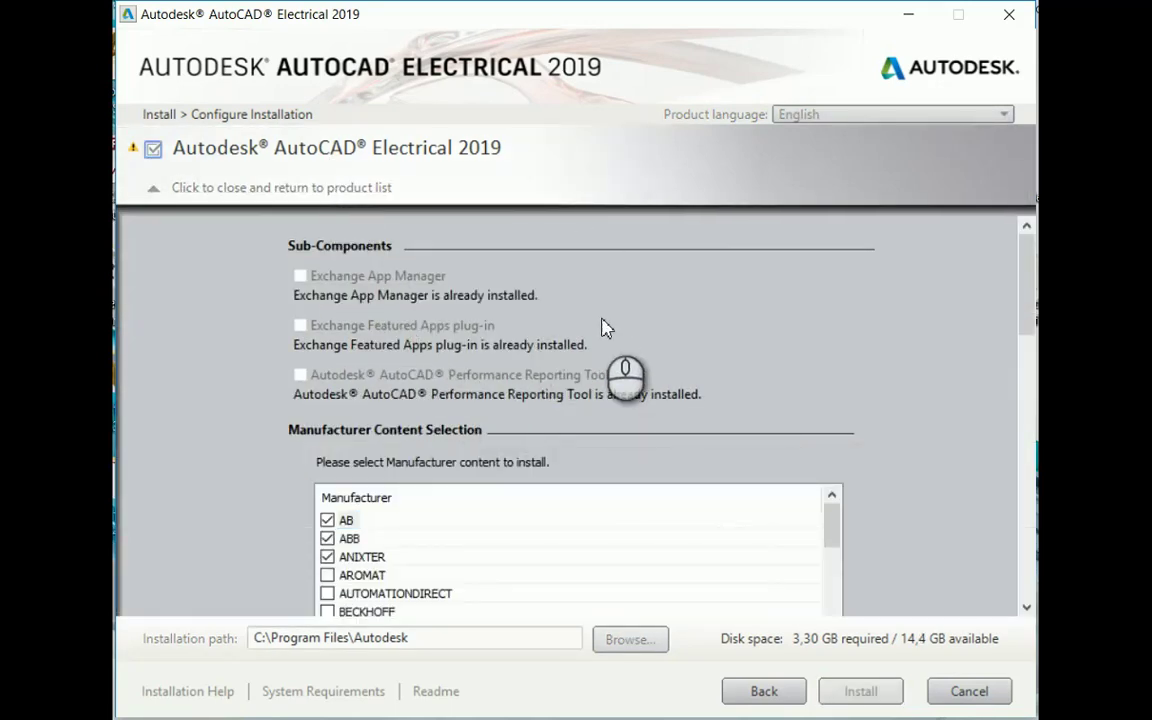
scroll(613, 330, "down", 2)
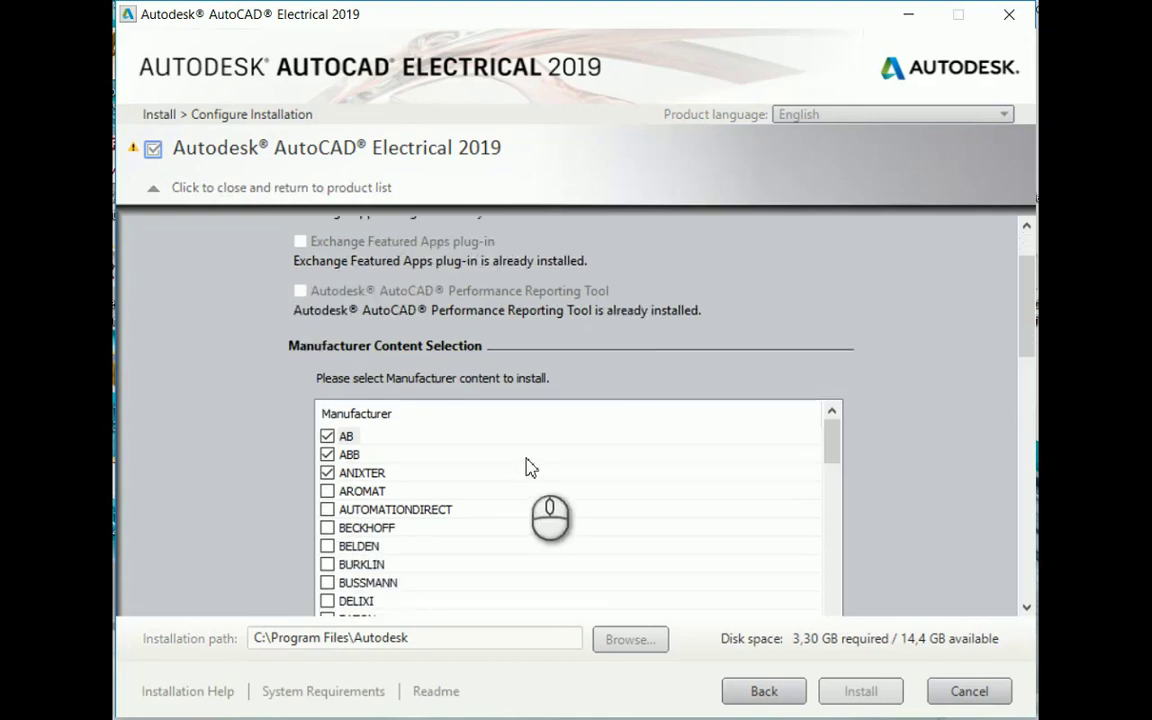
scroll(440, 455, "down", 1)
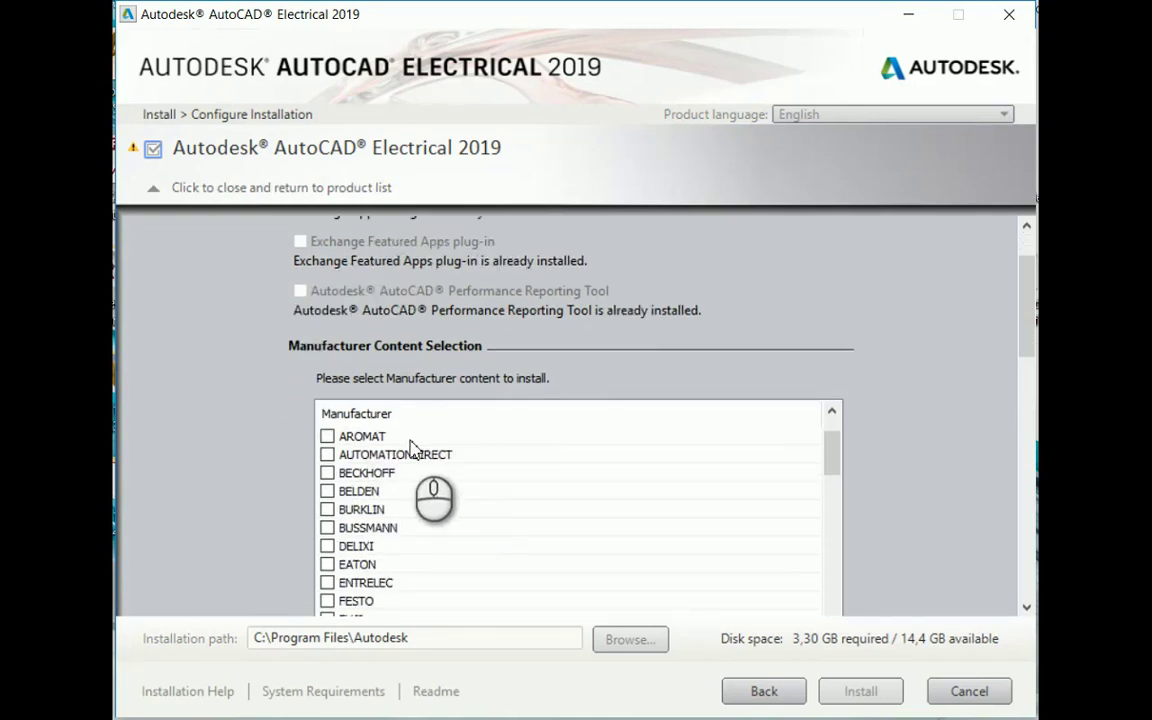
scroll(411, 442, "up", 1)
scroll(786, 512, "down", 4)
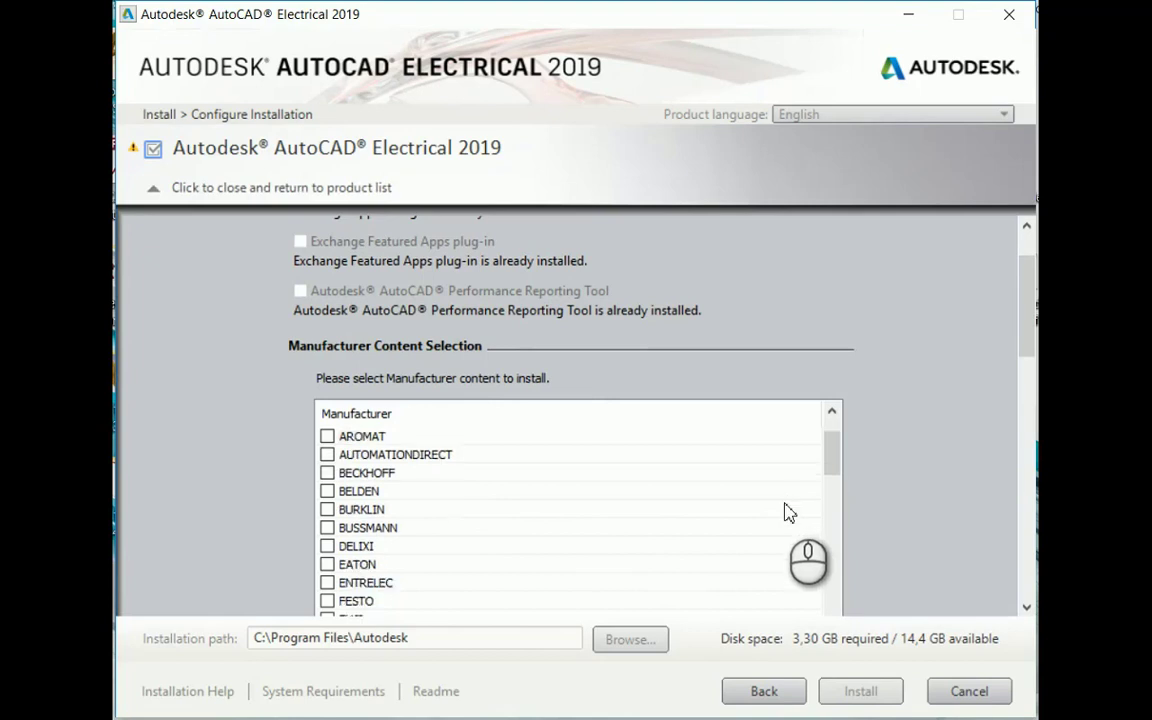
scroll(786, 512, "down", 8)
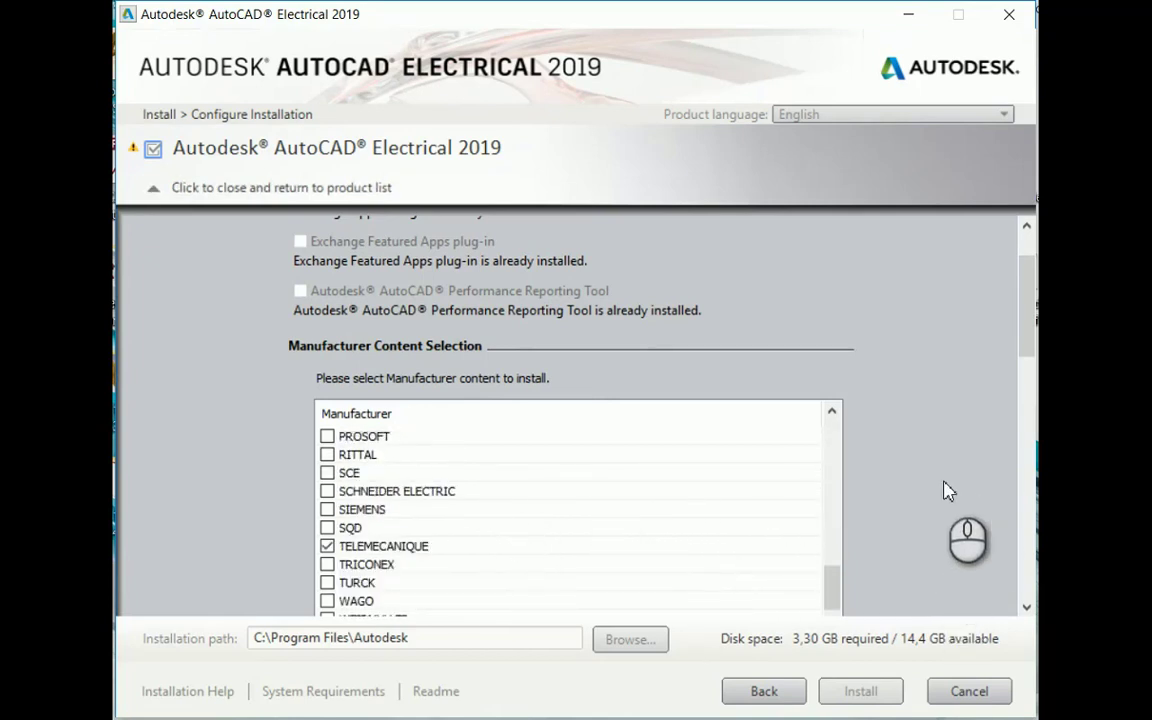
scroll(948, 491, "down", 1)
scroll(481, 478, "up", 2)
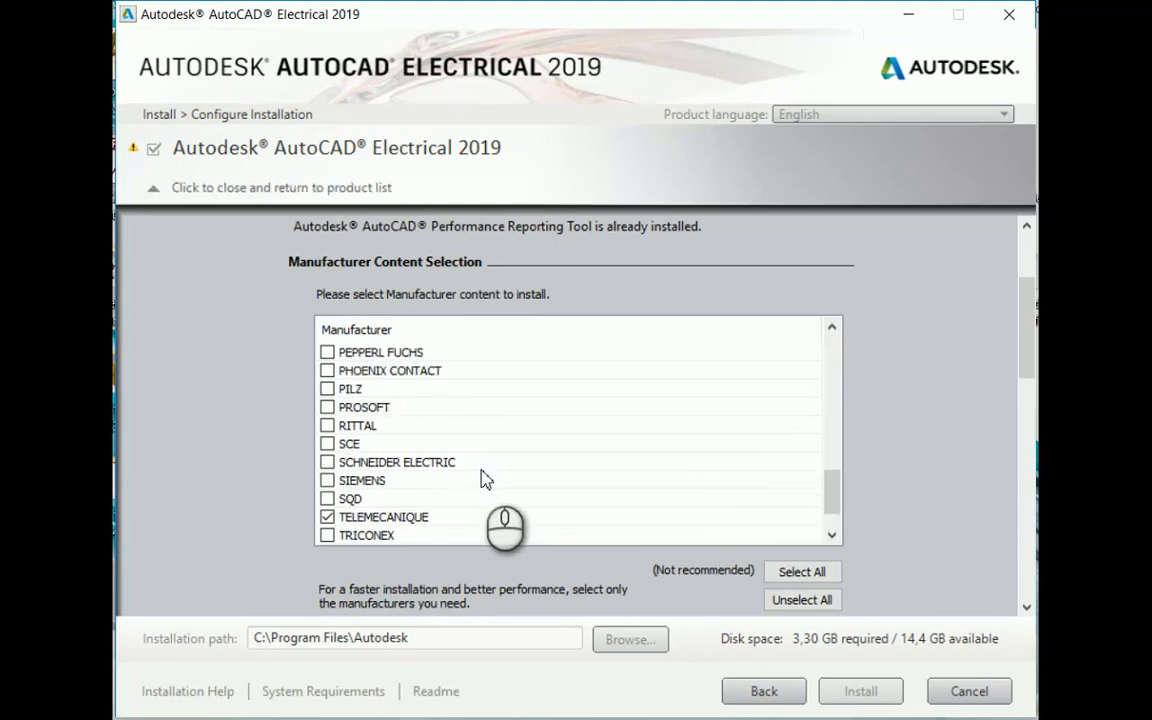
scroll(481, 478, "up", 2)
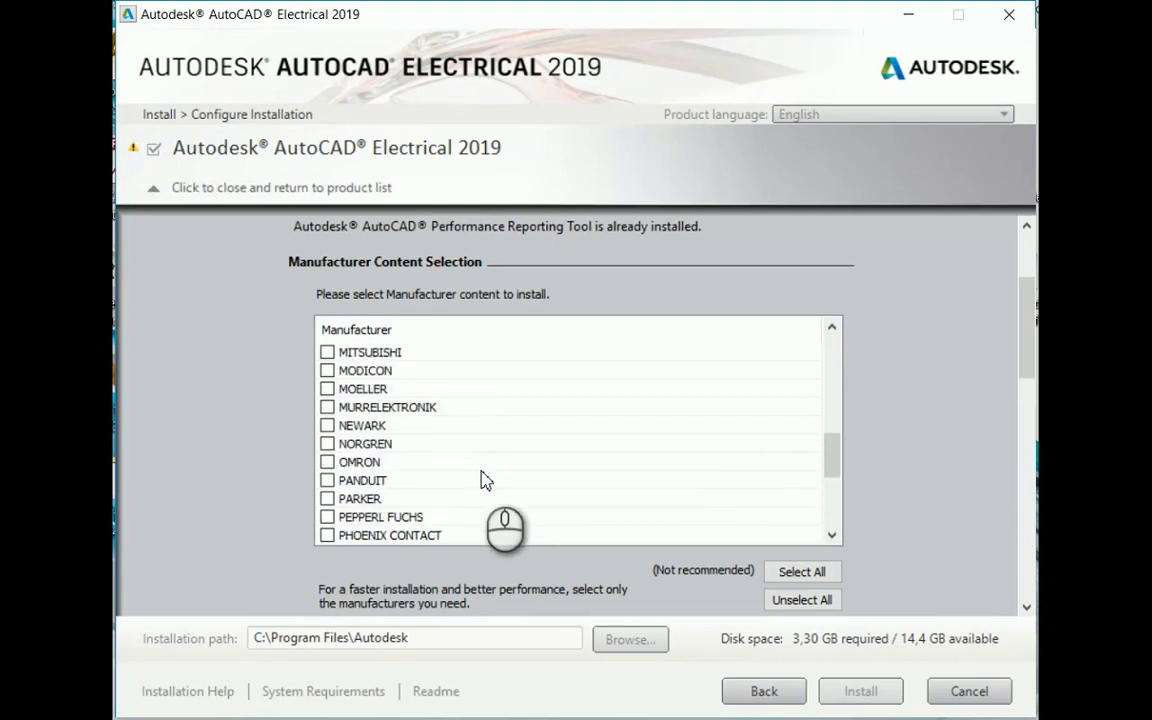
scroll(485, 480, "up", 2)
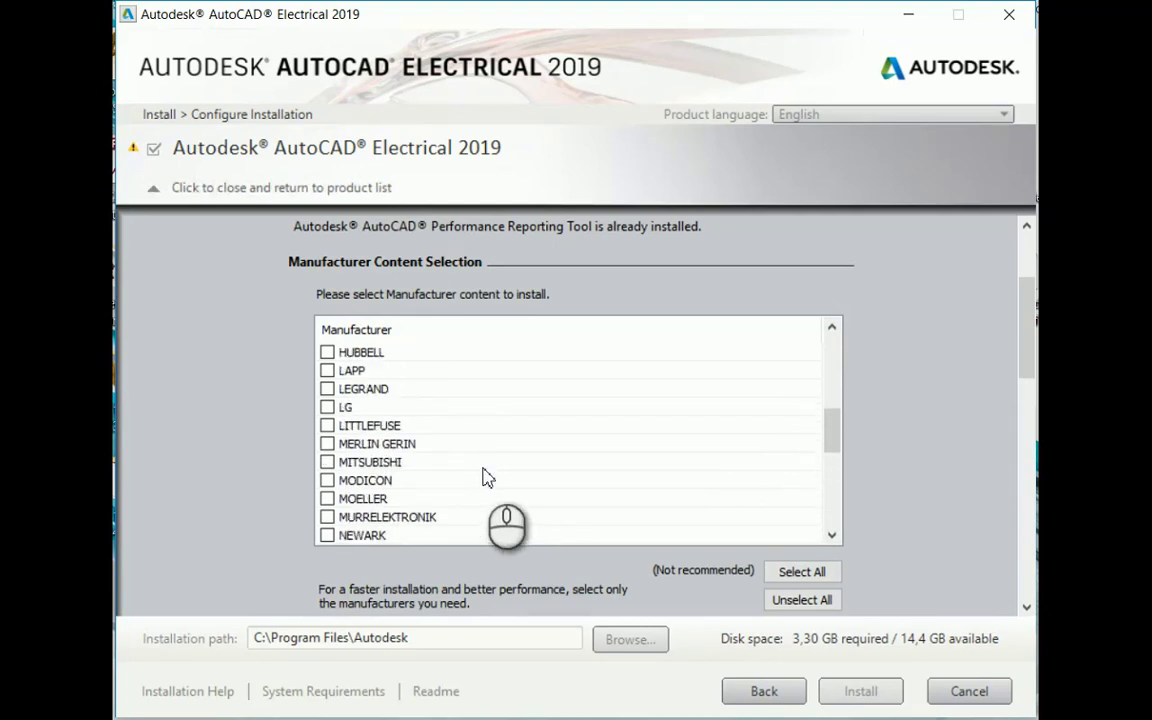
scroll(483, 476, "up", 6)
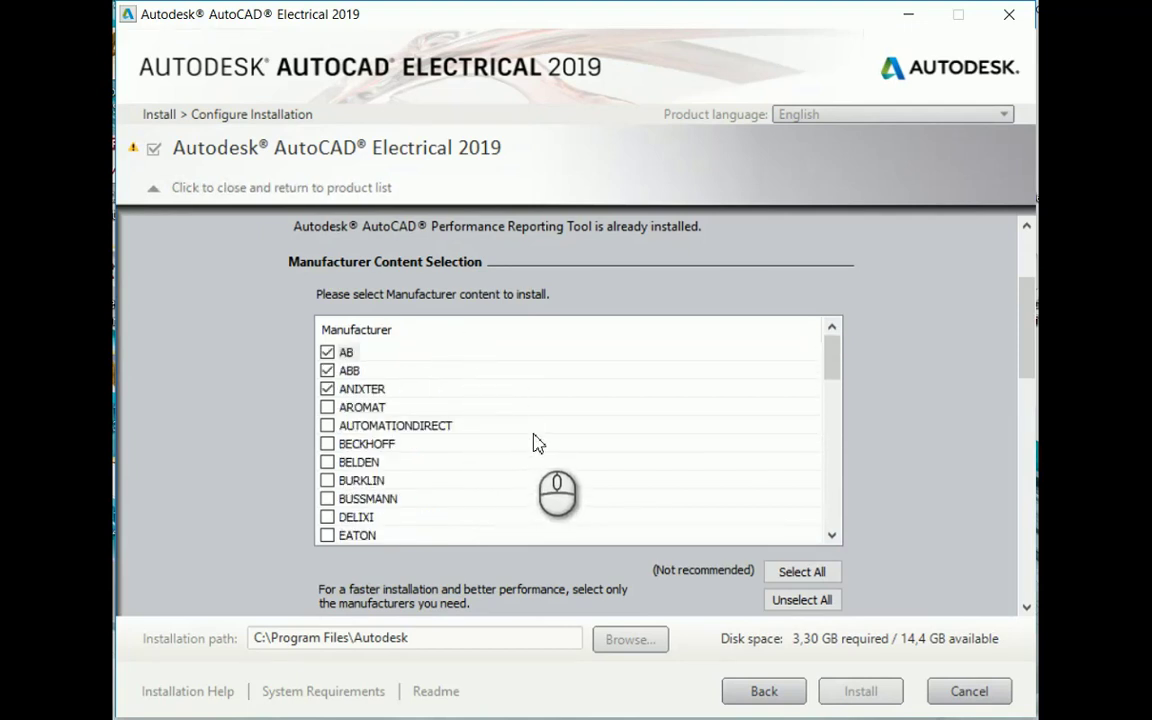
scroll(533, 443, "down", 5)
scroll(892, 440, "down", 5)
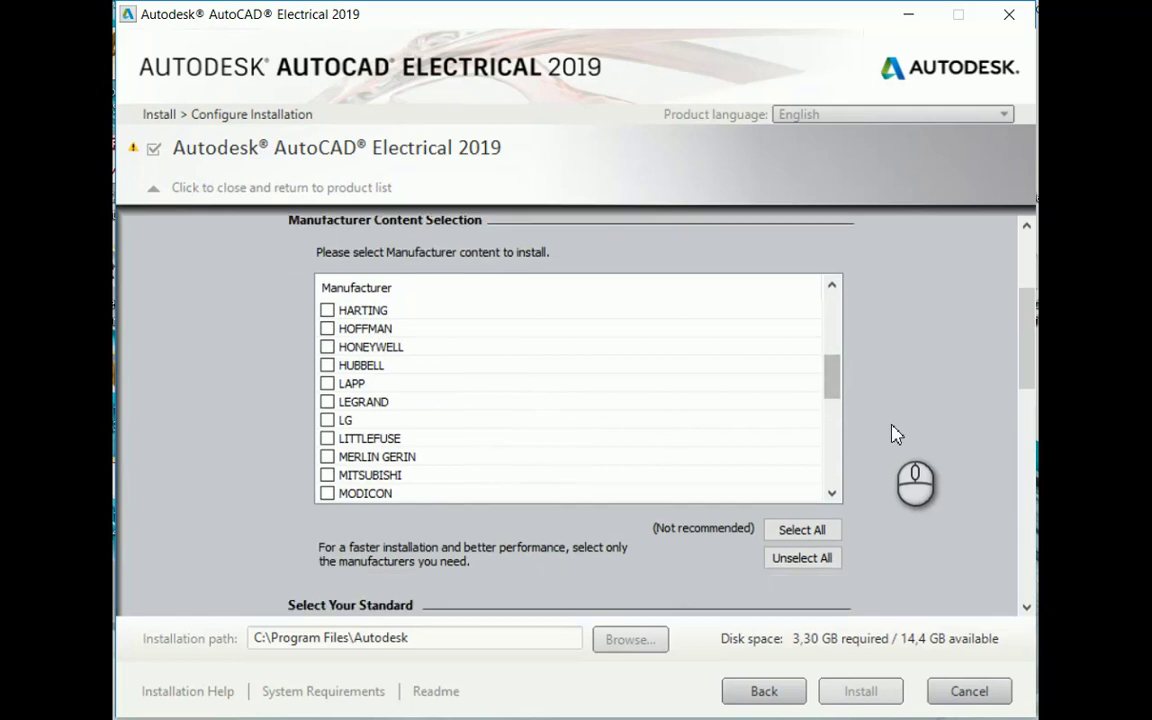
scroll(892, 455, "down", 1)
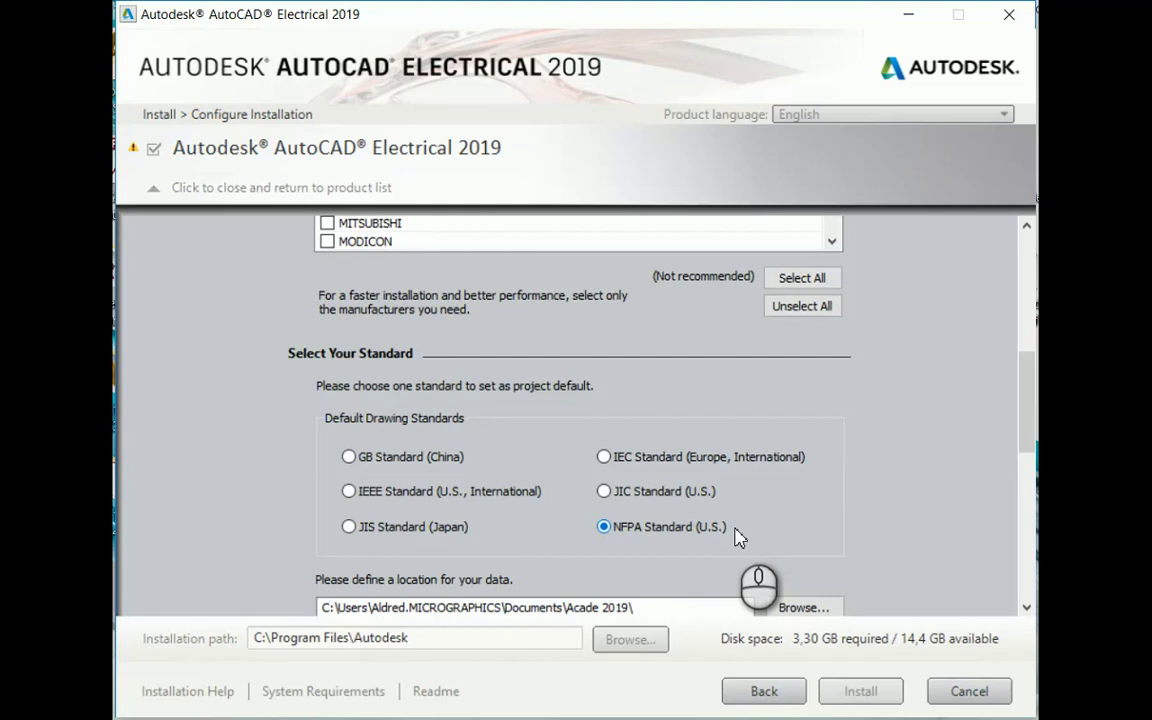
Step: Make IEC Standard the default and add IEEE (Millimeters) symbols and Express Tools
left_click(603, 456)
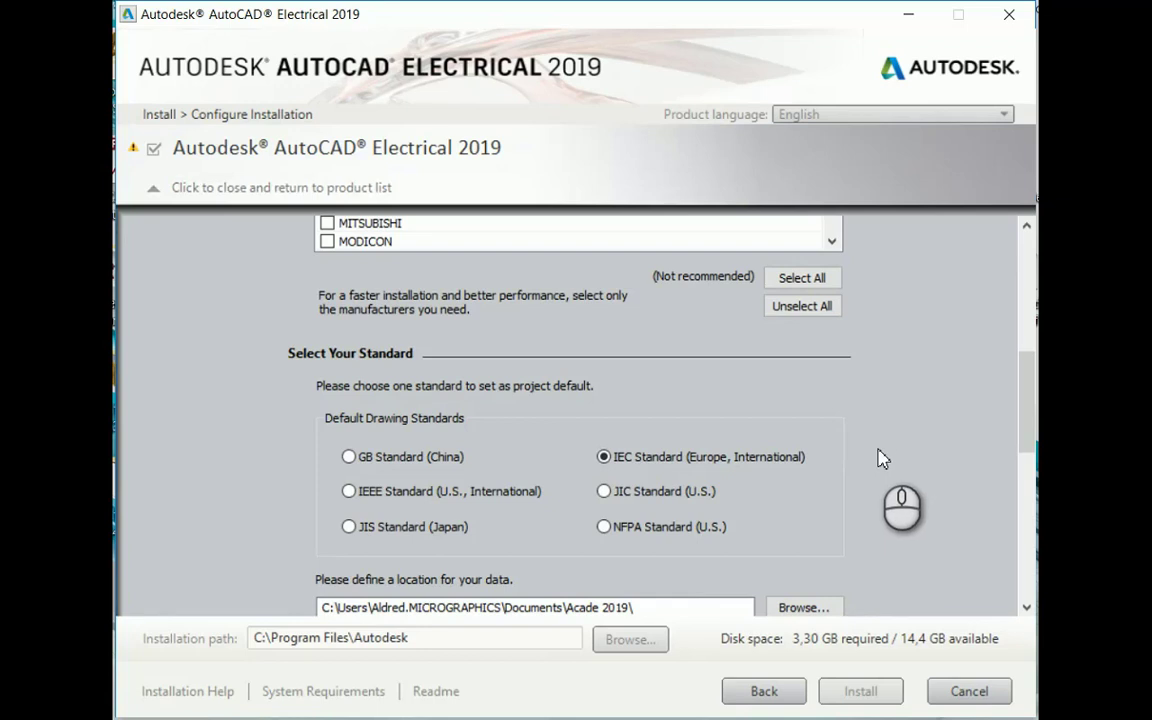
scroll(878, 458, "down", 1)
scroll(878, 458, "down", 7)
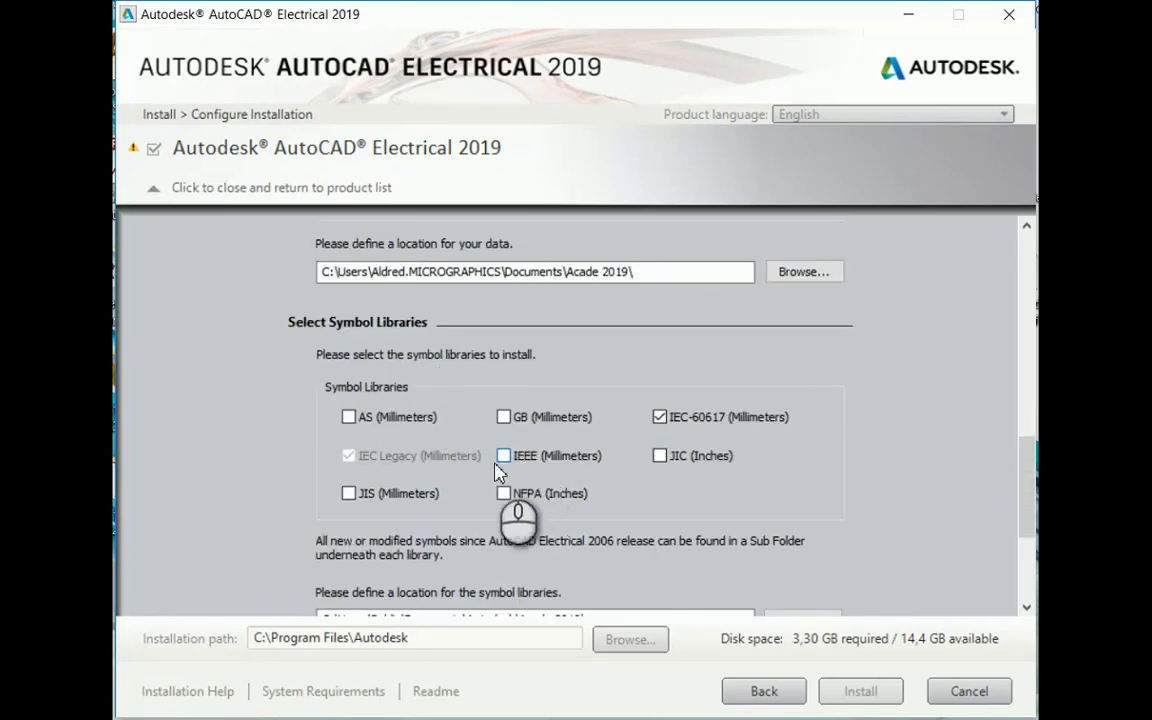
left_click(505, 457)
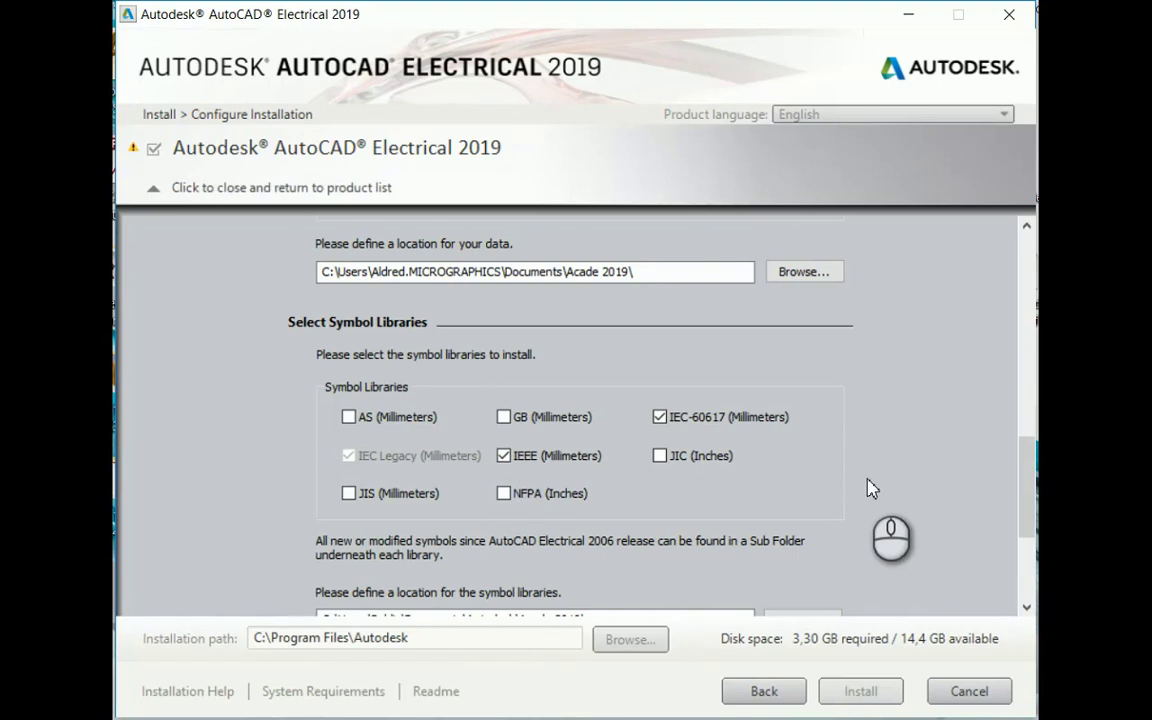
scroll(869, 489, "down", 2)
scroll(869, 489, "down", 2)
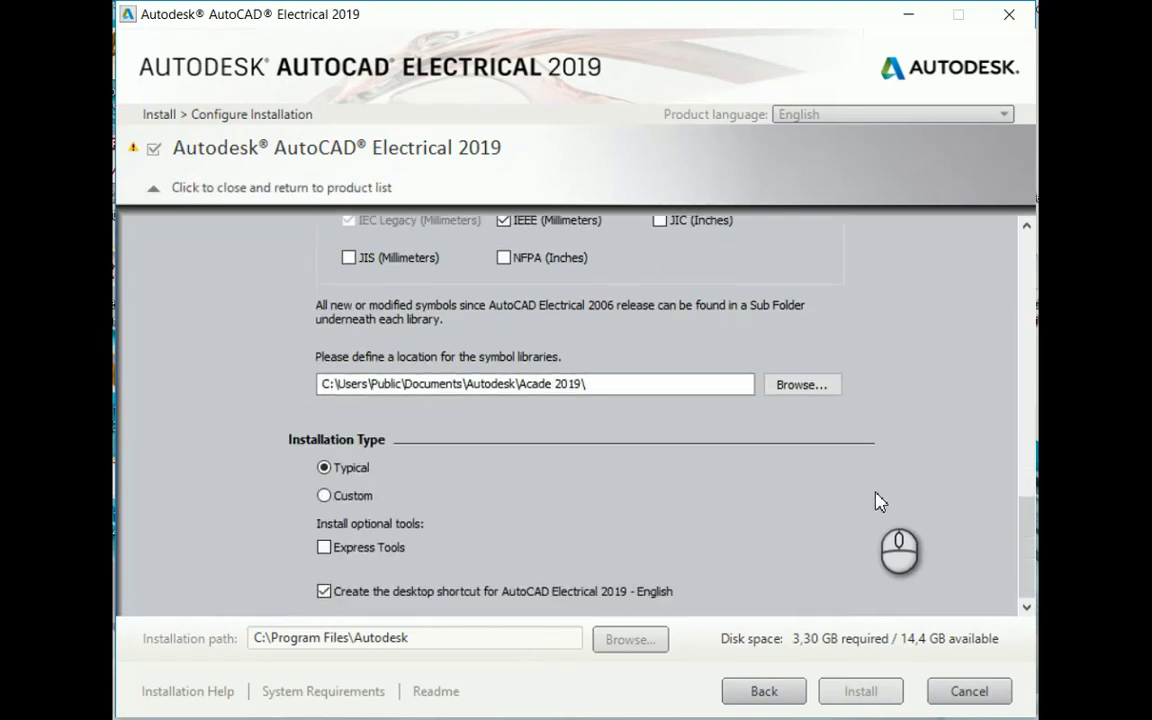
left_click(325, 548)
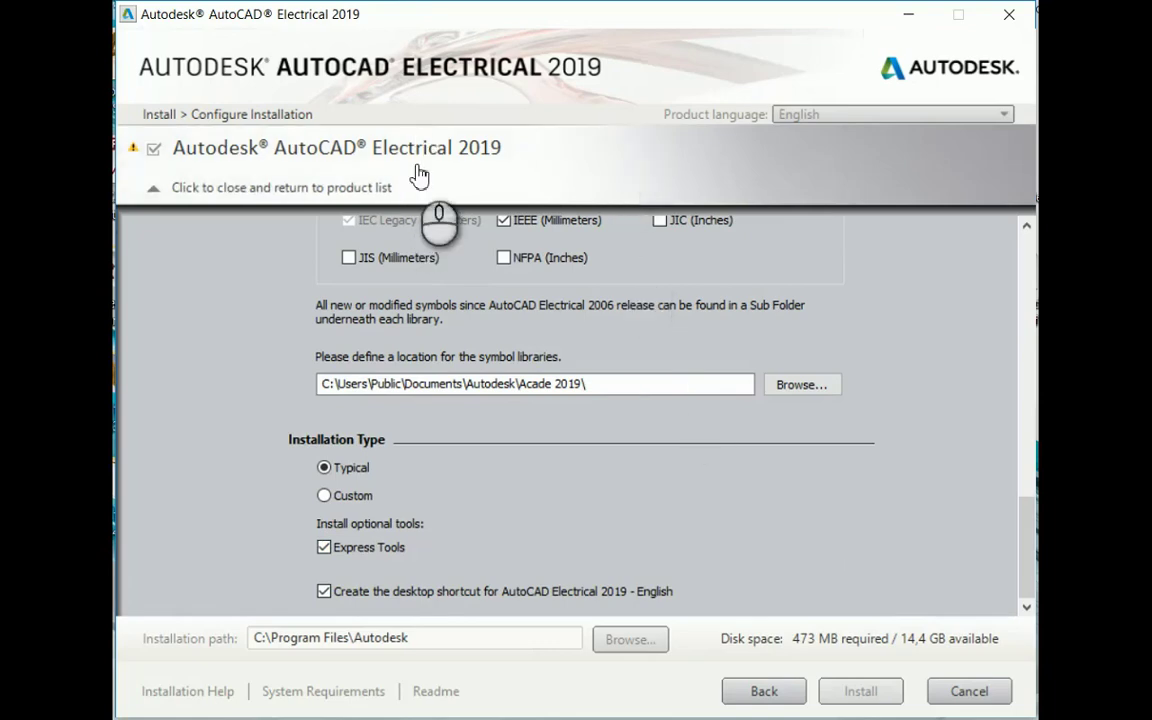
Step: Collapse the Electrical product panel and start the AutoCAD Electrical 2019 installation
left_click(380, 187)
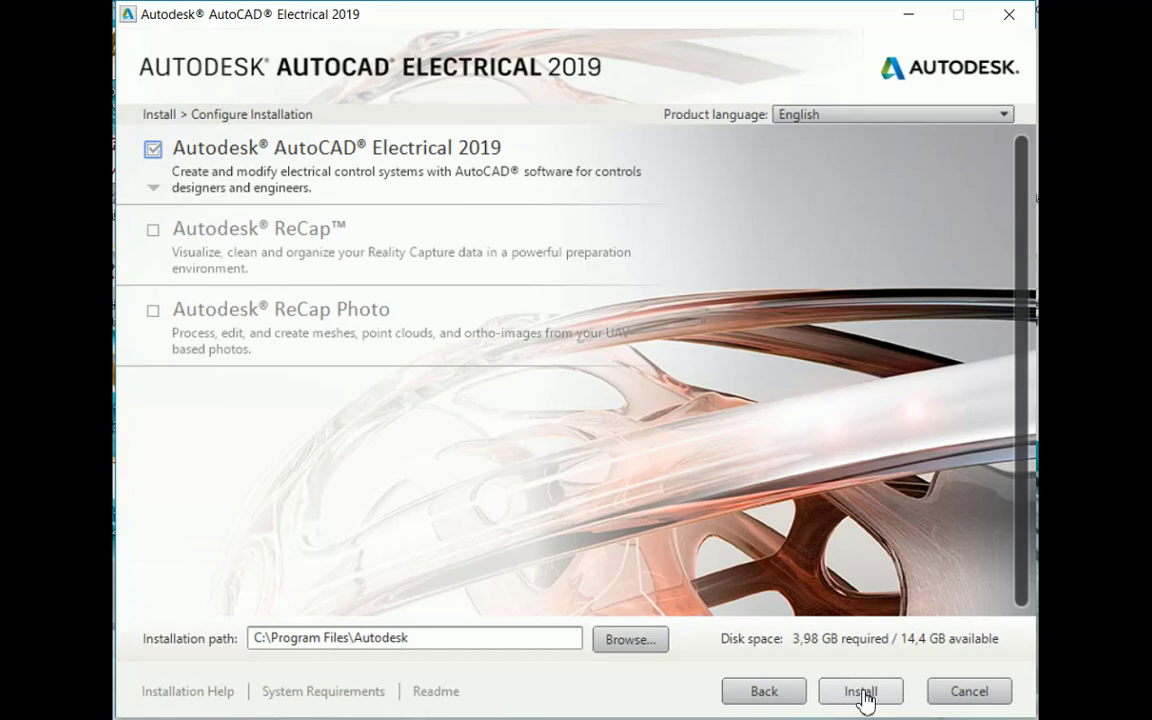
left_click(861, 690)
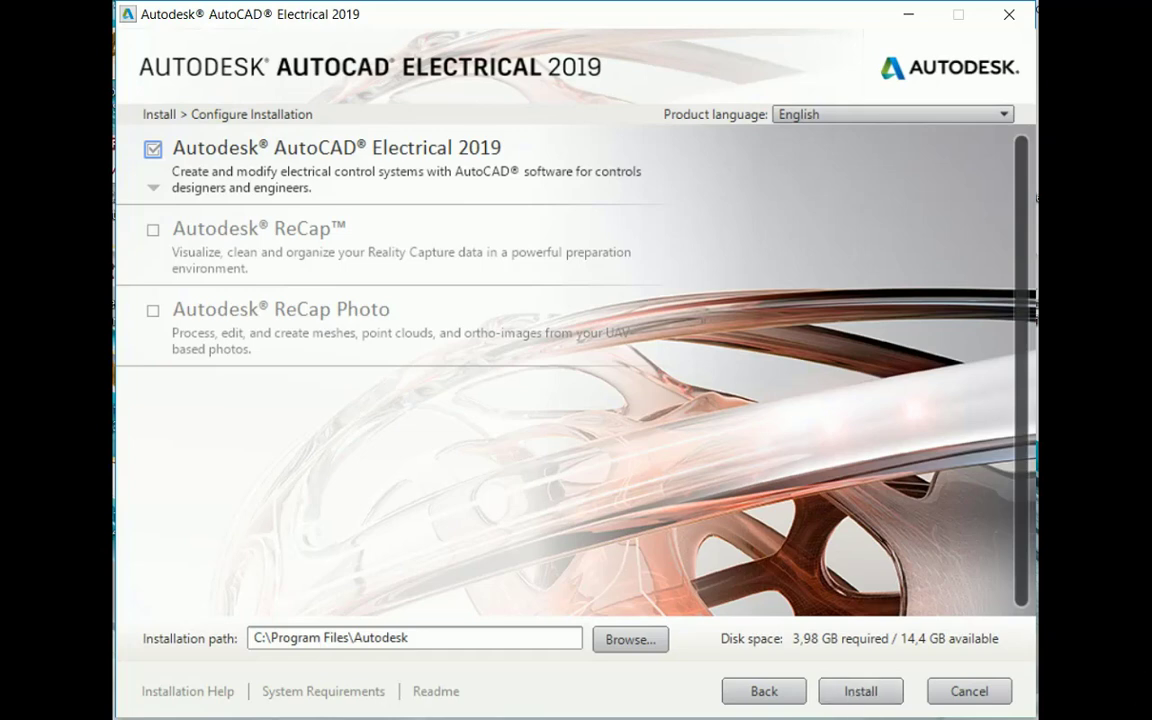
left_click(900, 696)
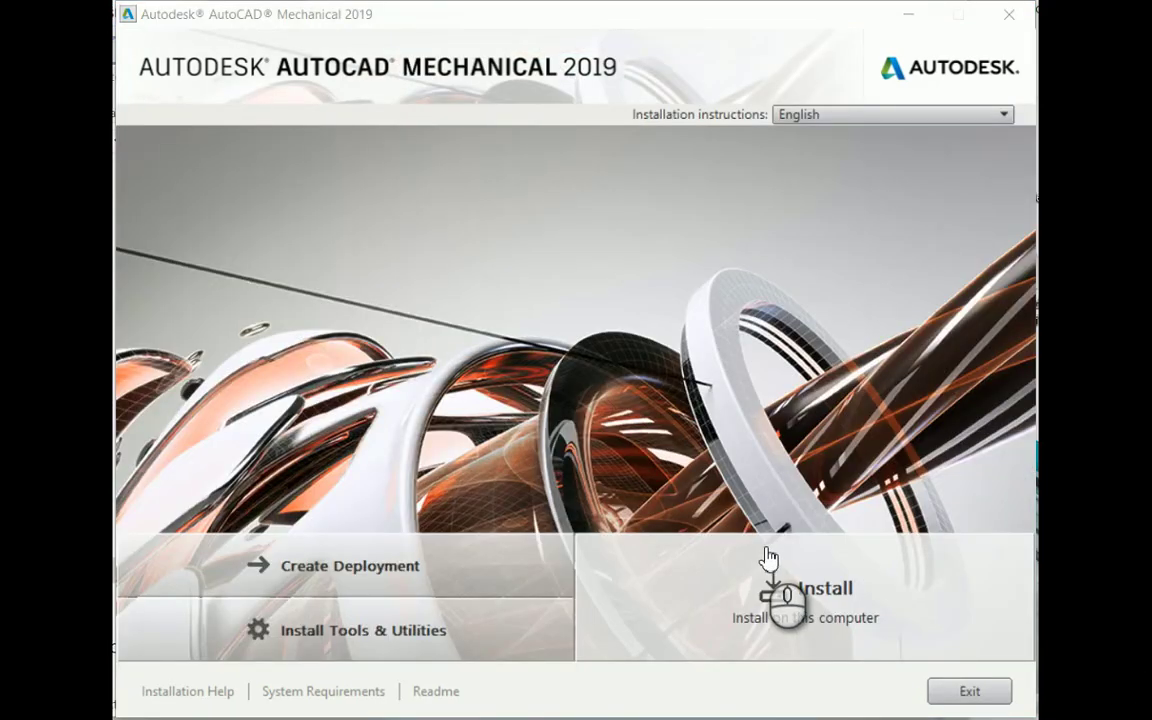
Step: Start the AutoCAD Mechanical 2019 install and accept its license agreement
left_click(770, 590)
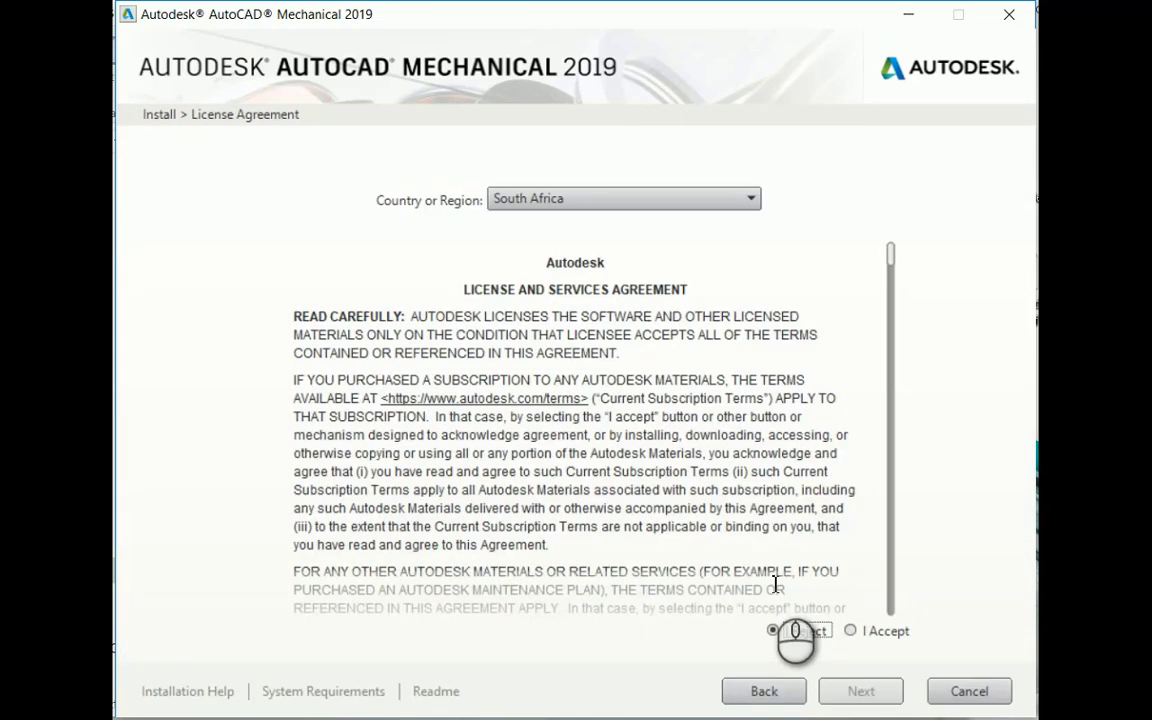
left_click(851, 630)
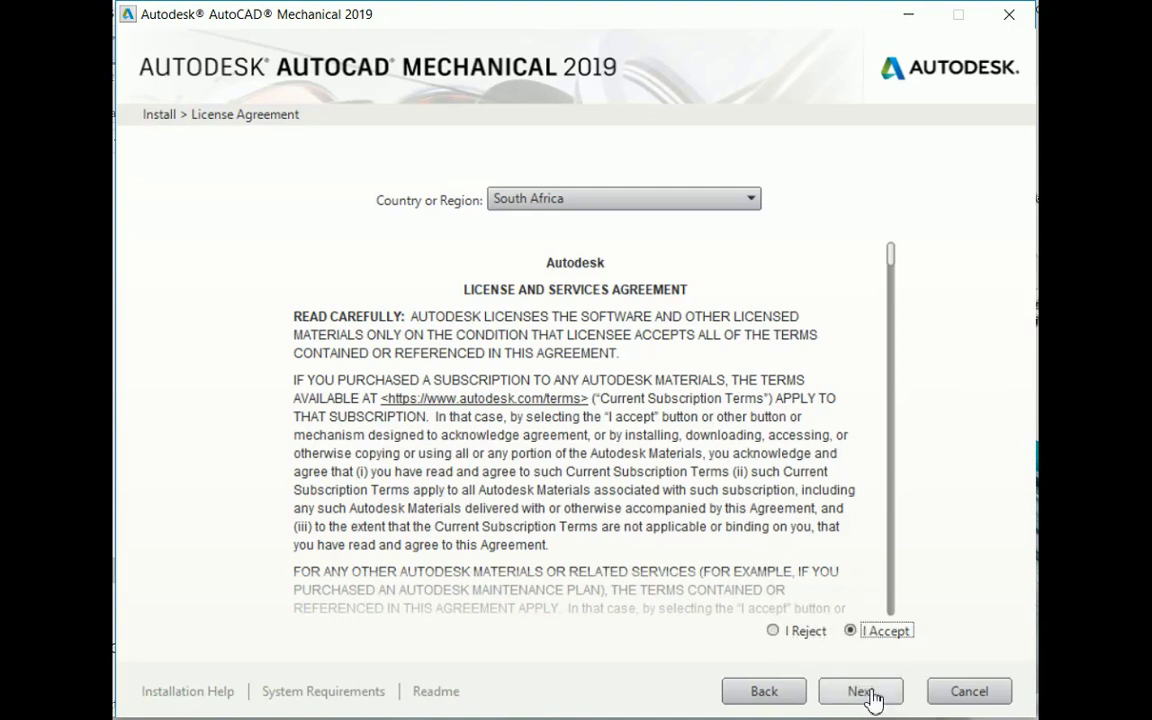
left_click(868, 697)
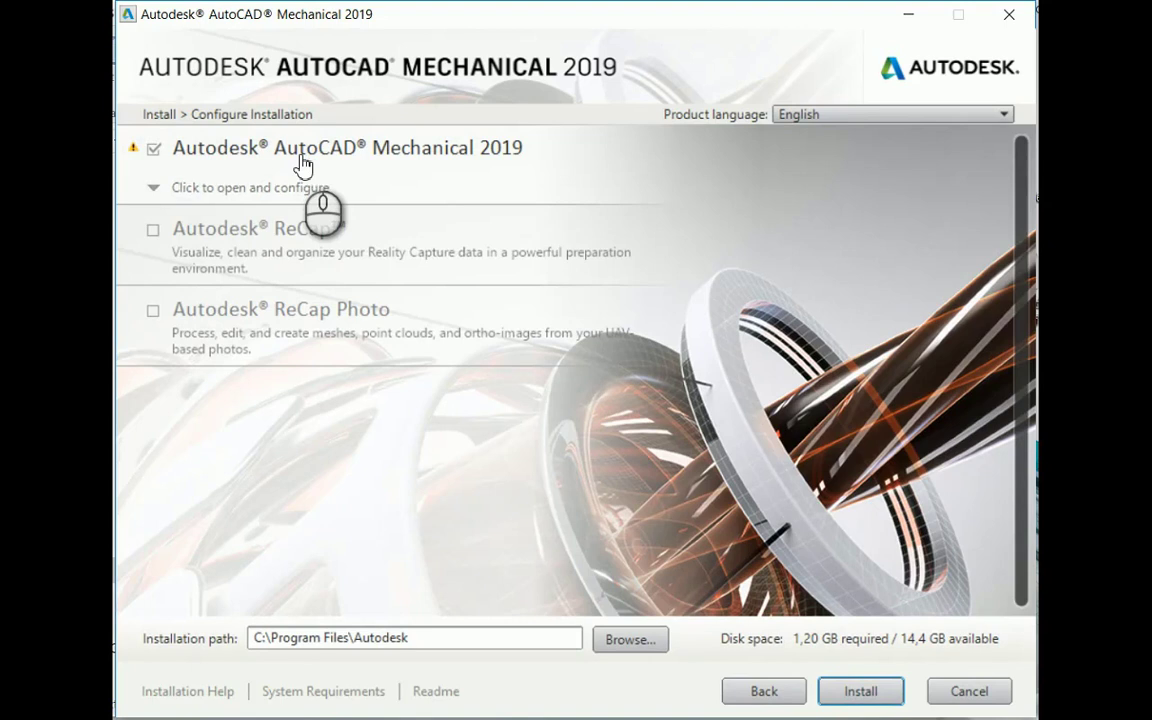
Step: Expand AutoCAD Mechanical's settings and scroll down to Content Library Selection
mouse_move(141, 152)
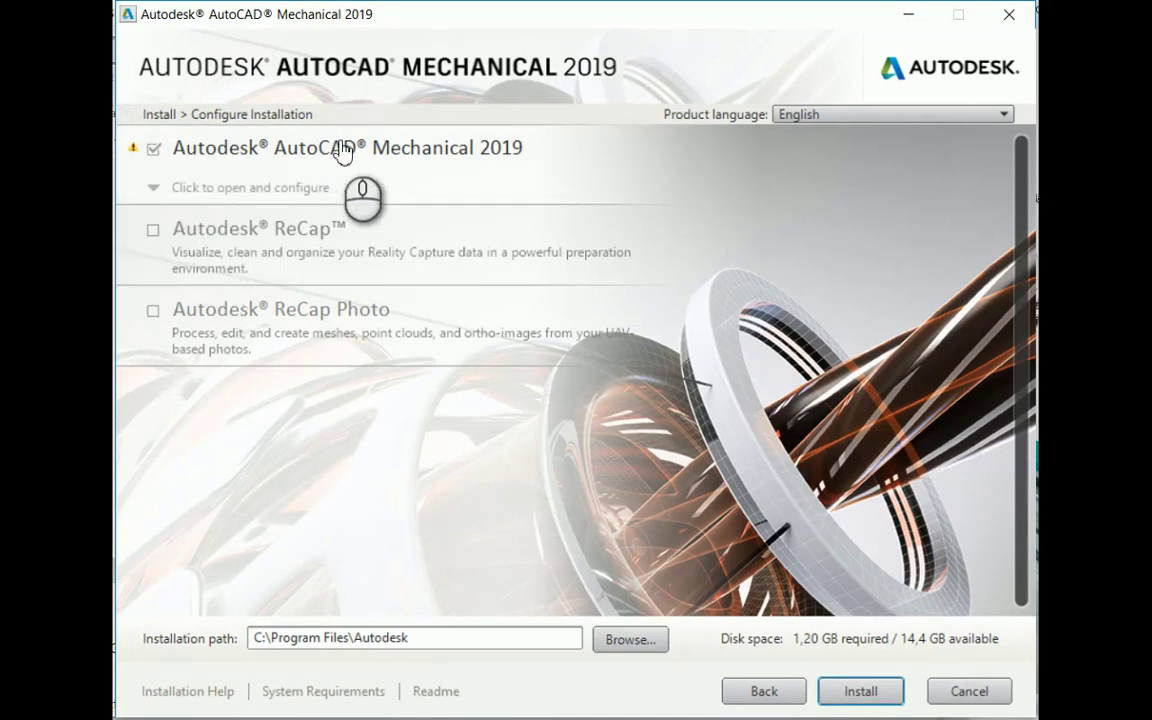
left_click(332, 157)
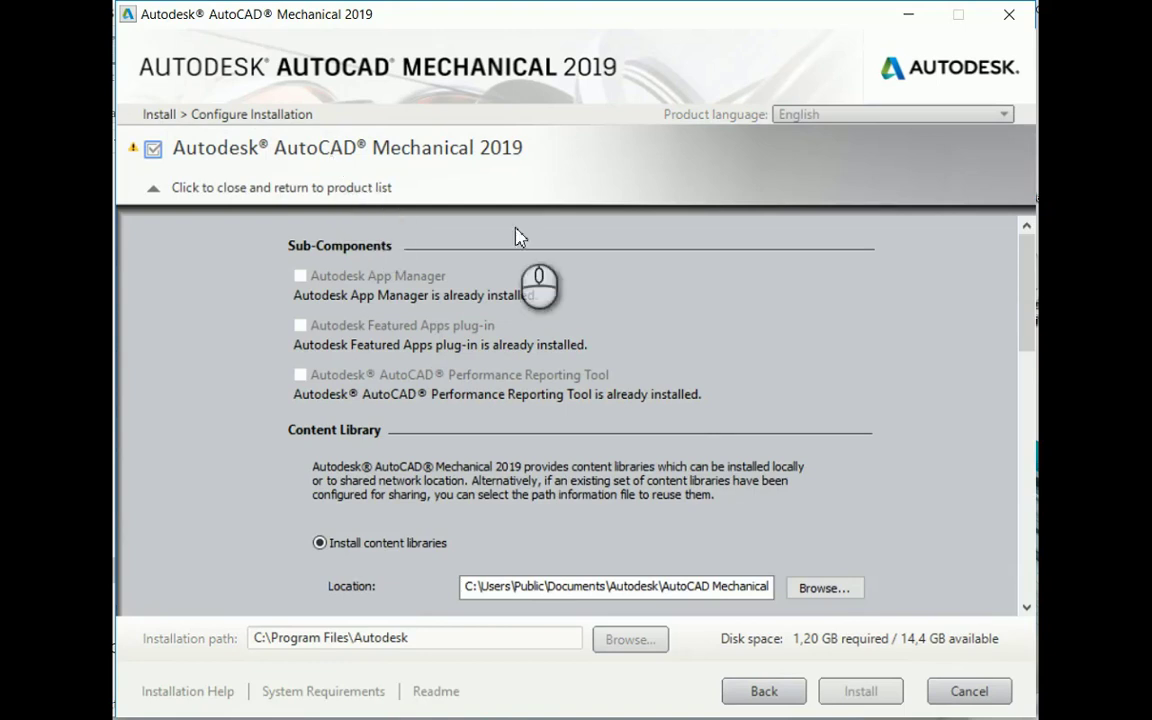
scroll(710, 375, "down", 2)
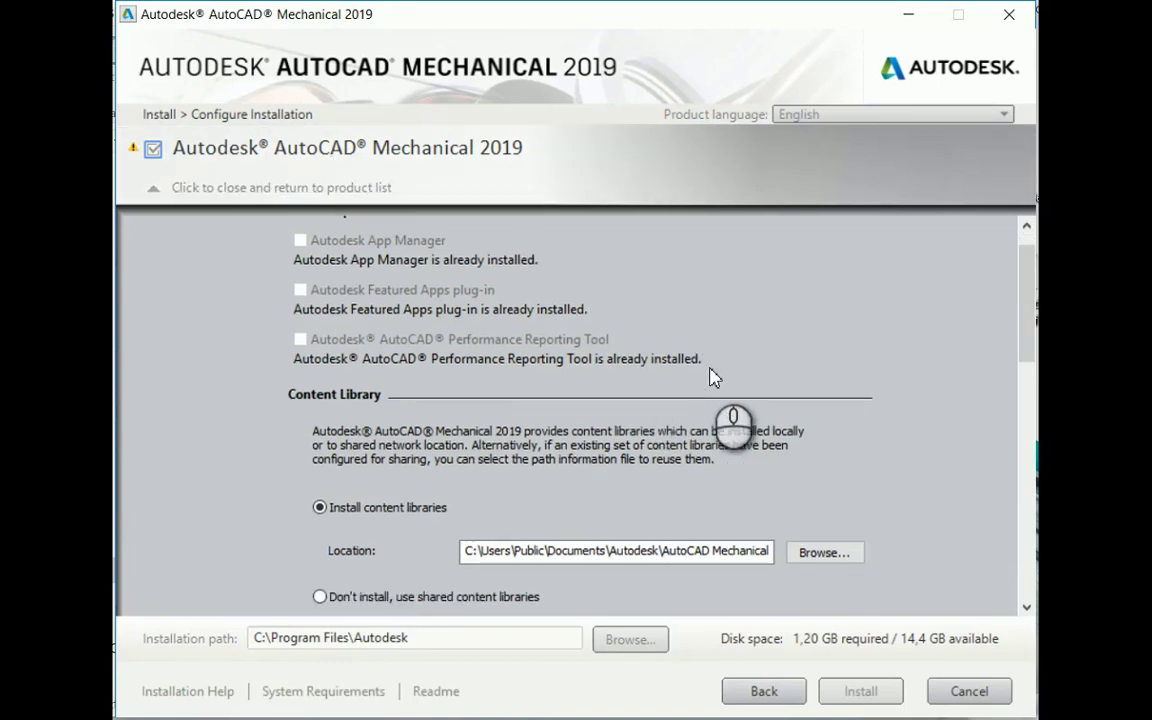
scroll(688, 382, "down", 5)
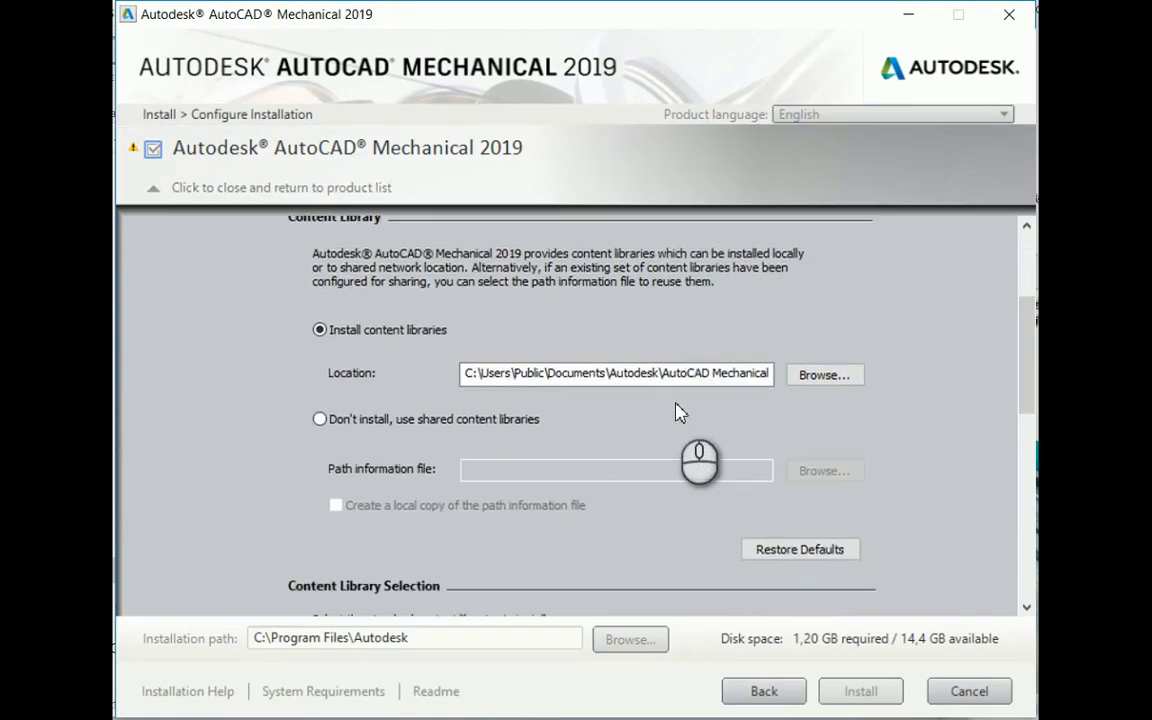
scroll(546, 420, "down", 5)
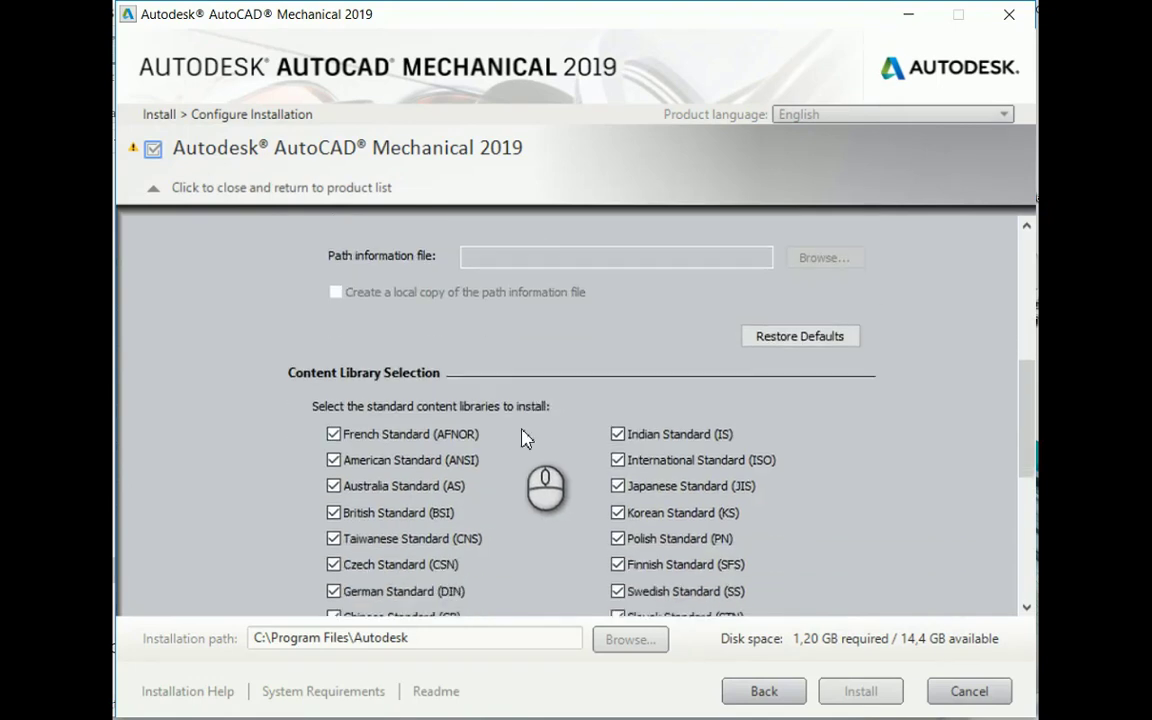
scroll(419, 440, "down", 3)
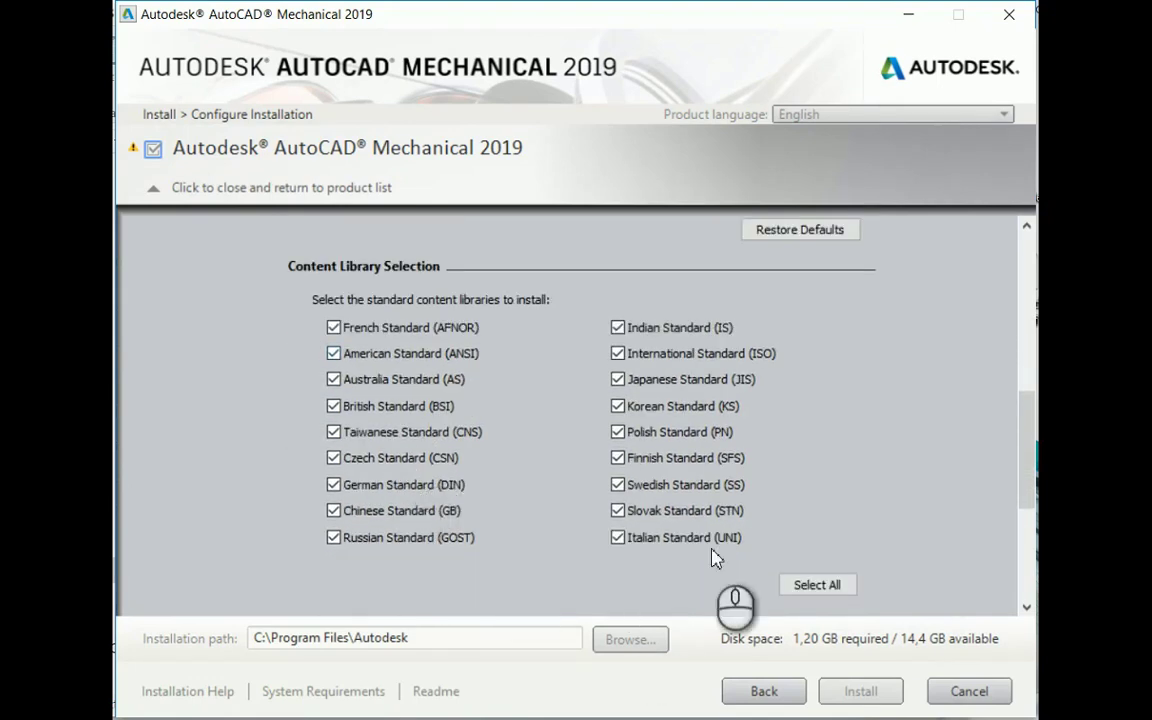
Step: Deselect AFNOR, ANSI, AS, BSI, CNS, CSN and DIN, then reselect all libraries at once
left_click(334, 328)
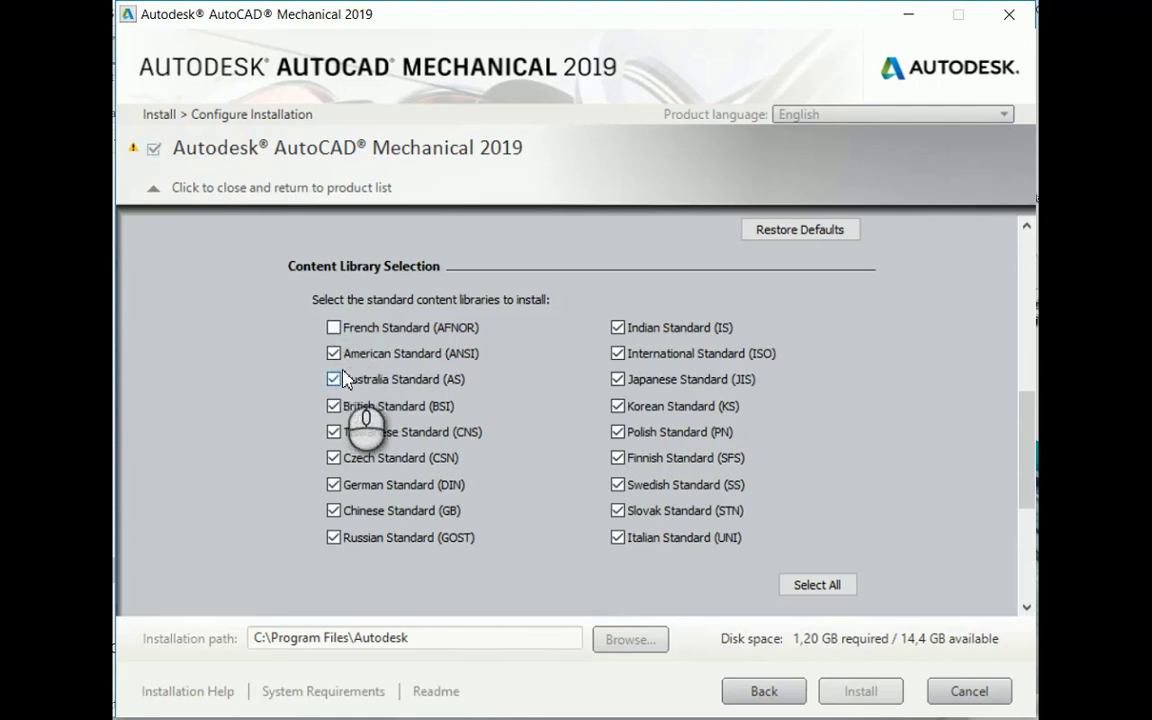
left_click(334, 354)
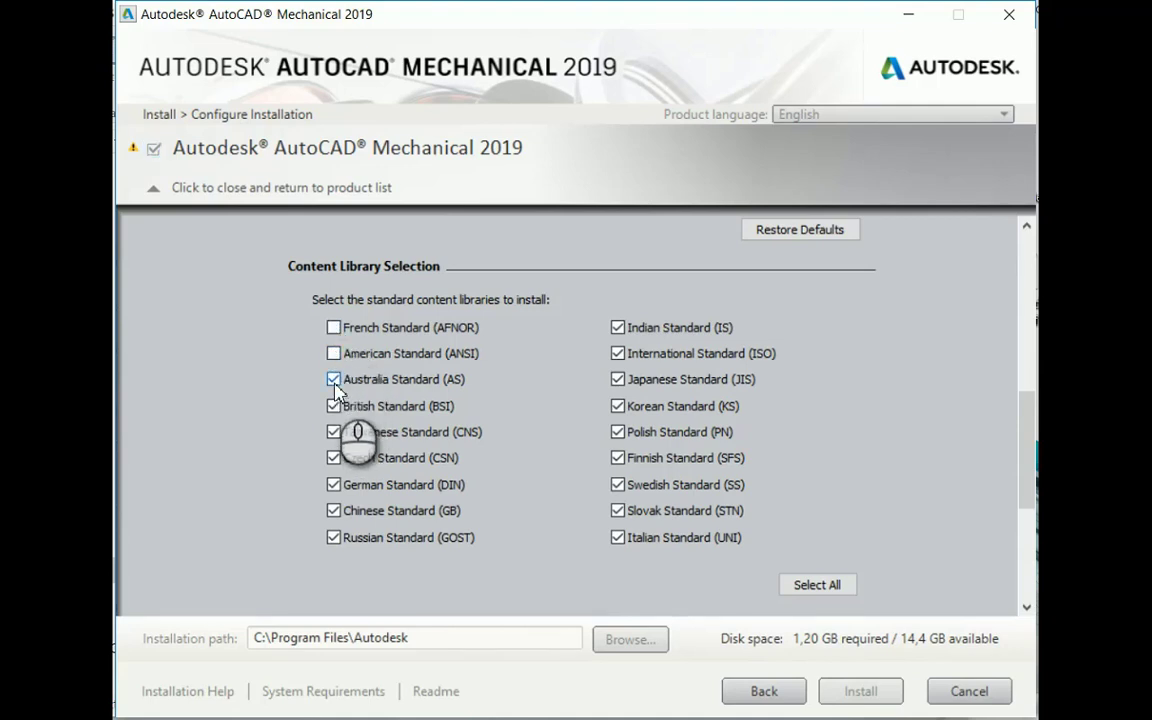
left_click(334, 381)
left_click(334, 407)
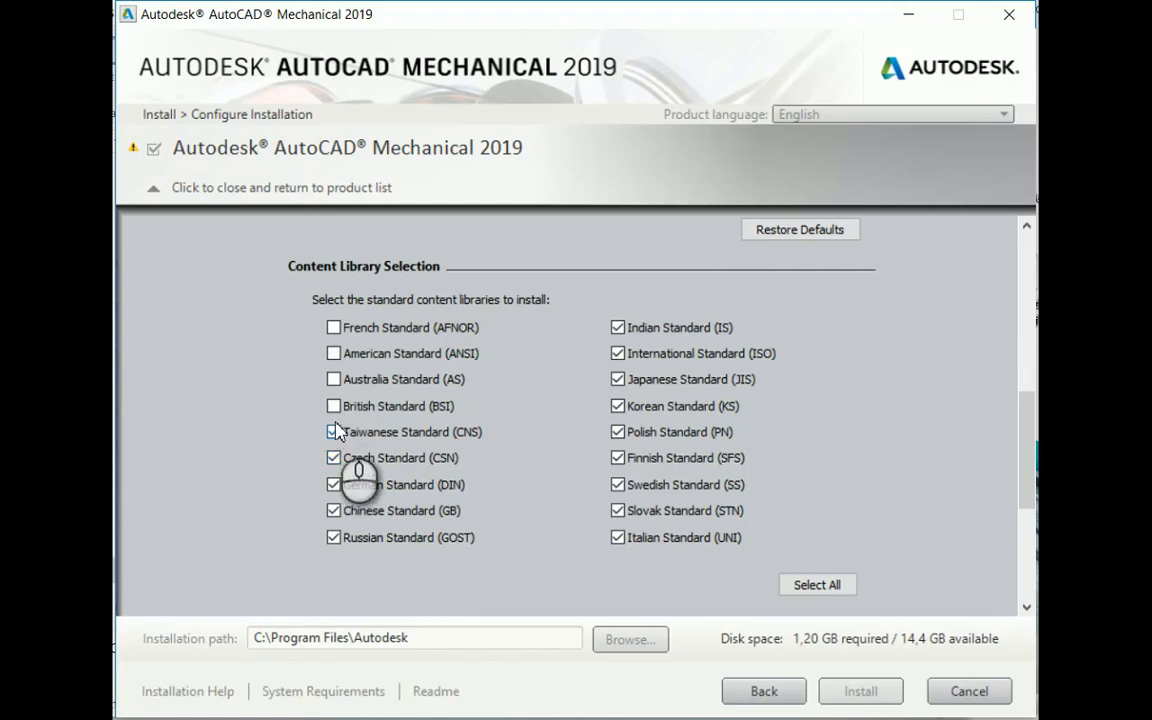
left_click(334, 432)
left_click(334, 458)
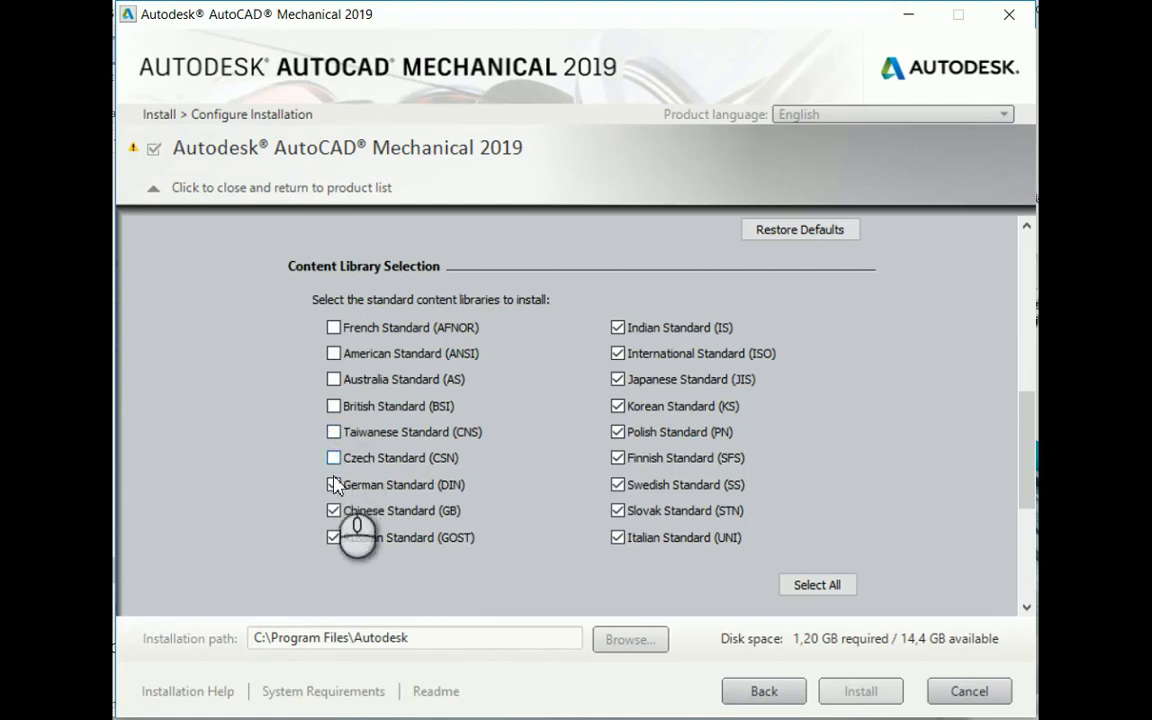
left_click(334, 484)
left_click(820, 585)
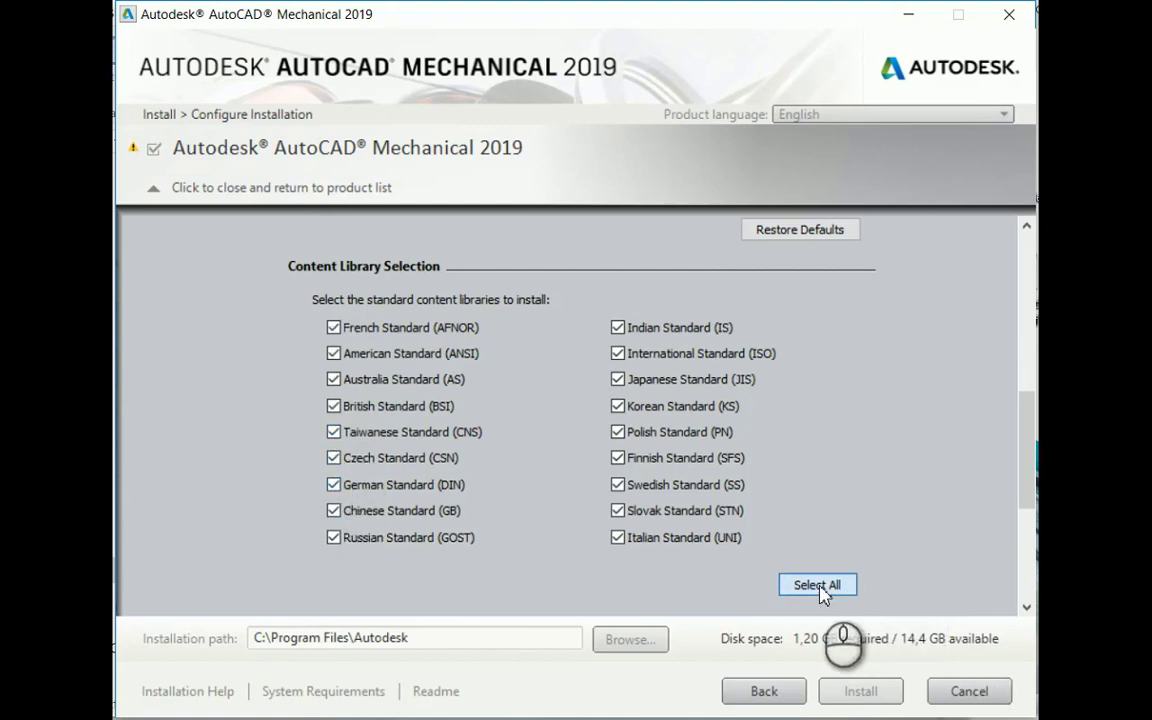
Step: Clear every content library except International Standard (ISO), then re-check German Standard (DIN)
left_click(334, 328)
left_click(334, 380)
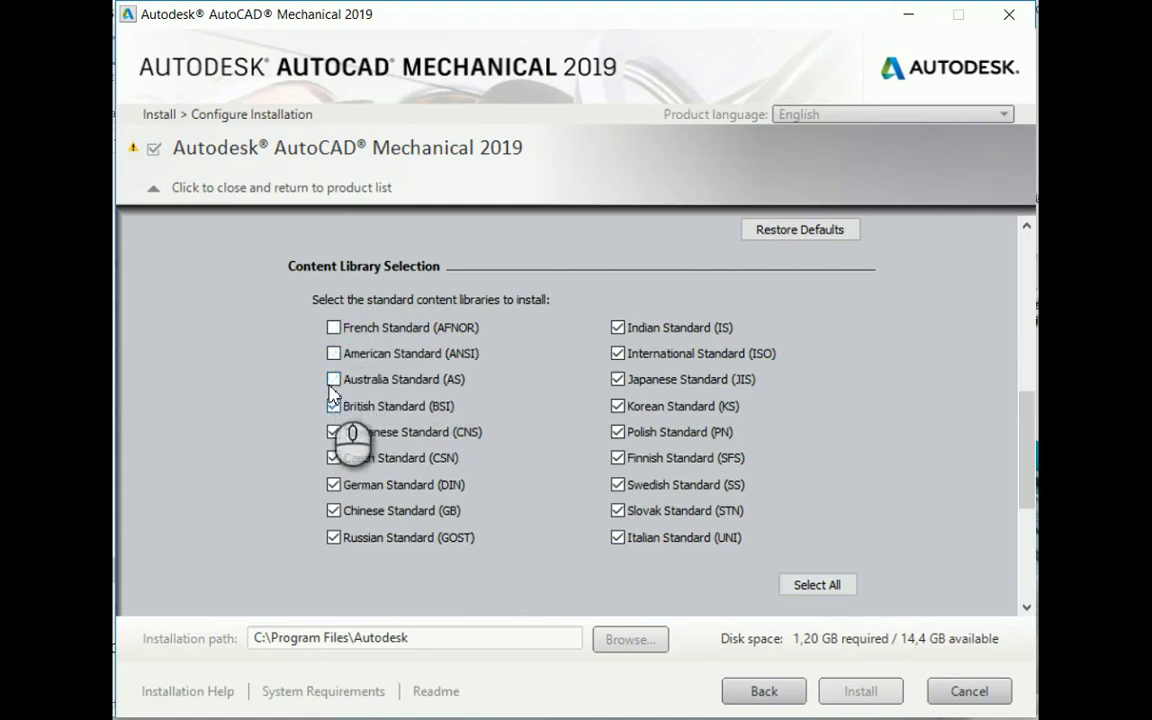
left_click(334, 406)
left_click(334, 432)
left_click(333, 471)
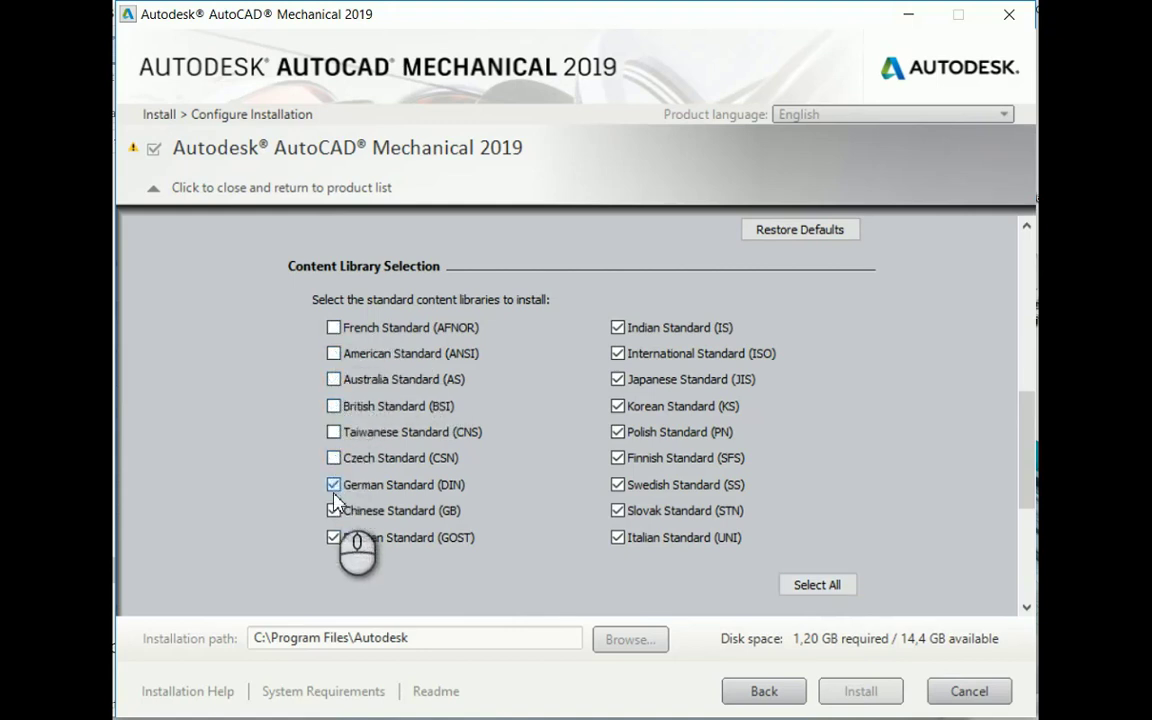
left_click(334, 484)
left_click(334, 510)
left_click(334, 537)
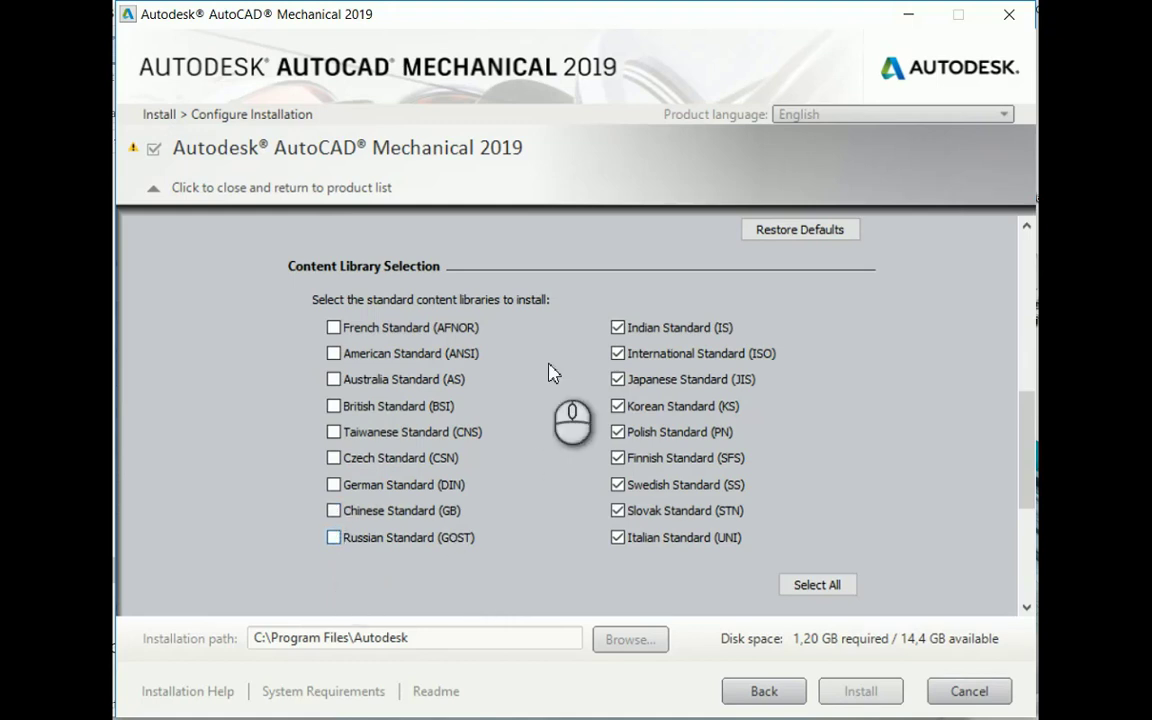
left_click(618, 327)
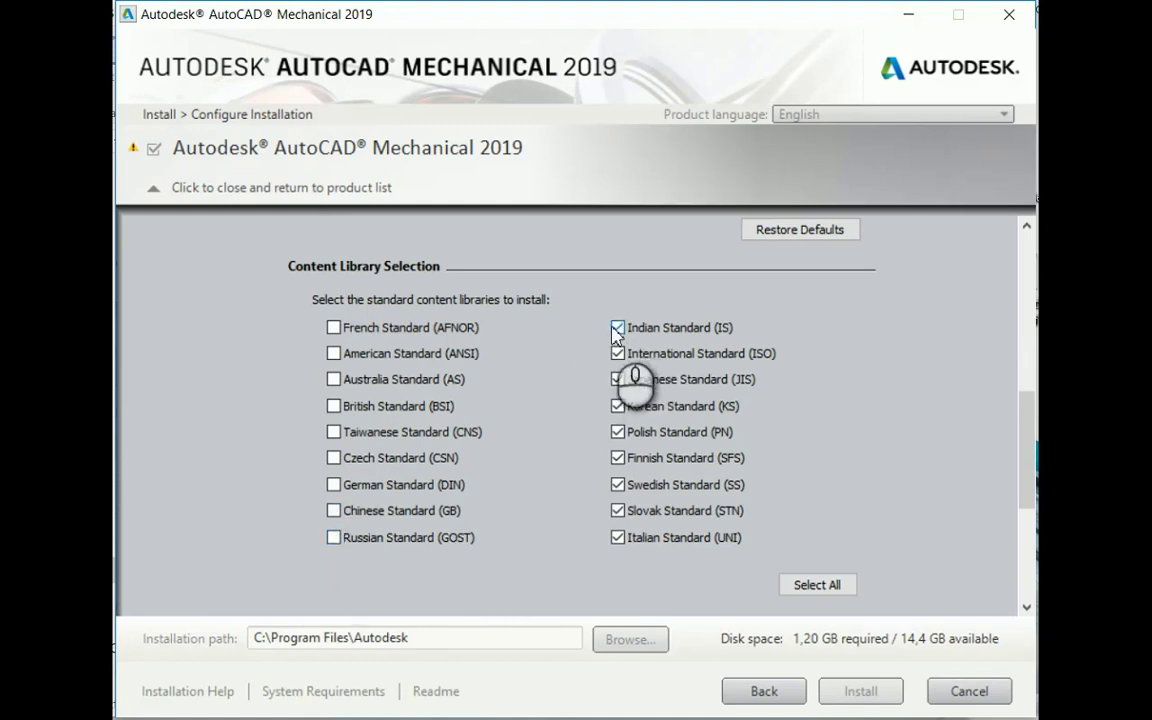
left_click(618, 379)
left_click(618, 406)
left_click(618, 432)
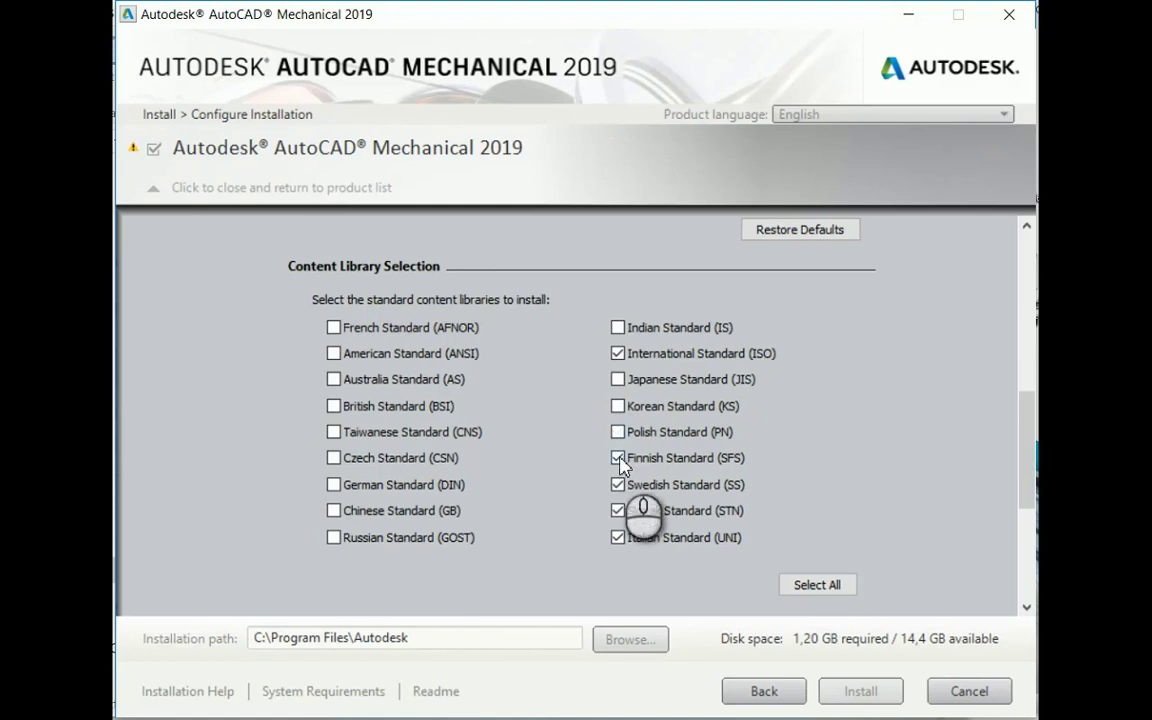
left_click(618, 458)
left_click(618, 484)
left_click(618, 510)
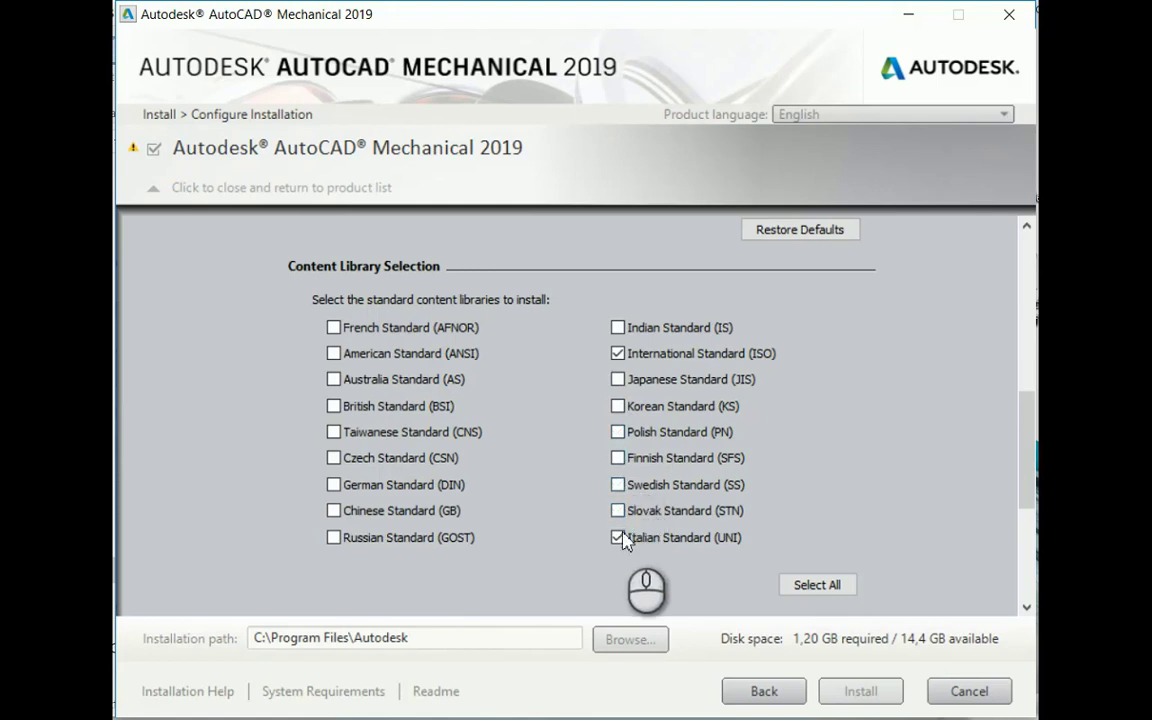
left_click(618, 537)
left_click(337, 486)
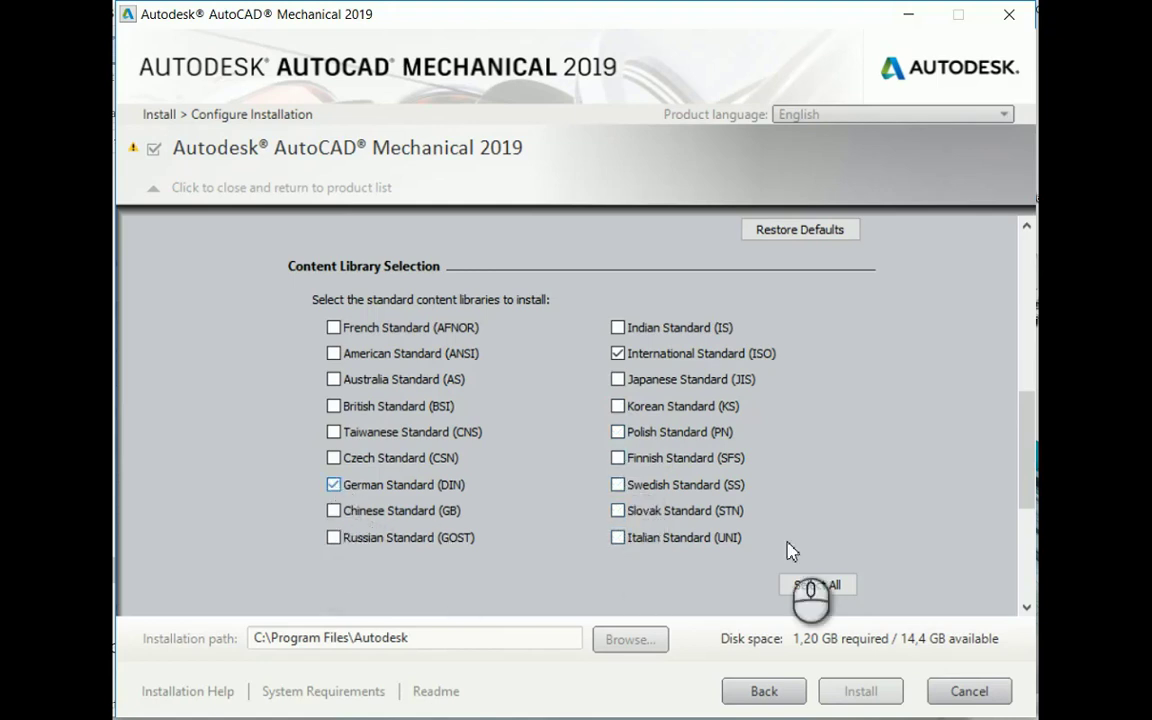
Step: Keep International Standard (ISO) as the default content library, leaving Russian (GOST) unchecked
scroll(856, 416, "down", 5)
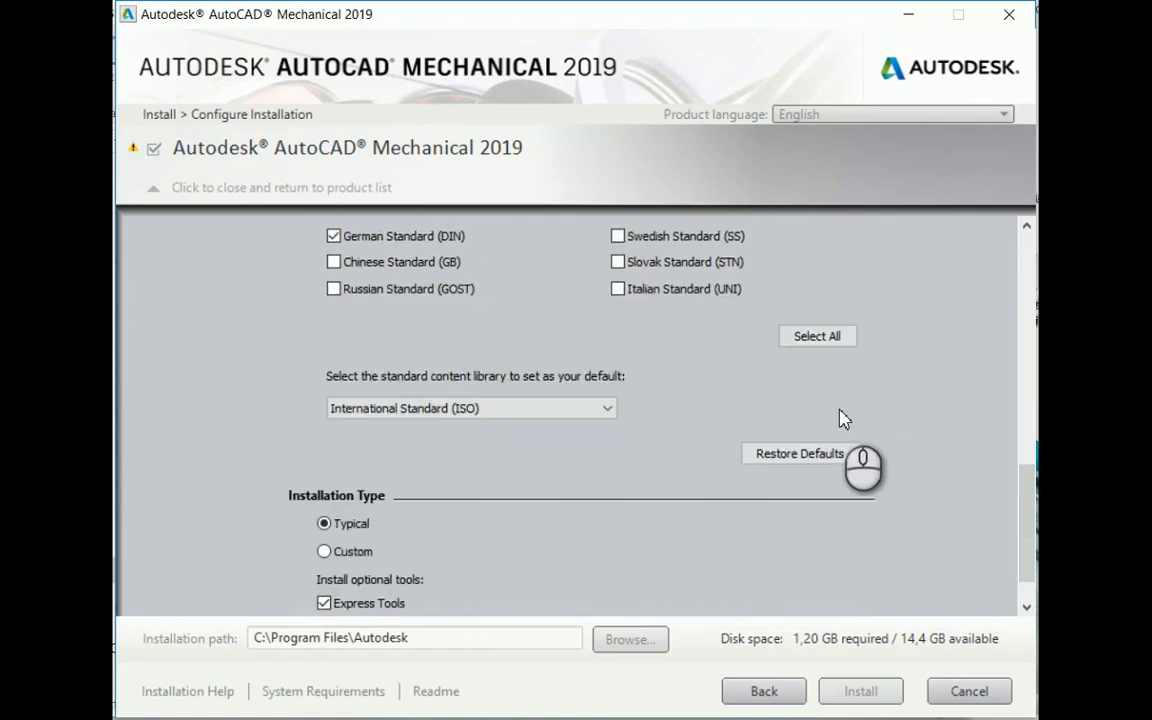
left_click(609, 408)
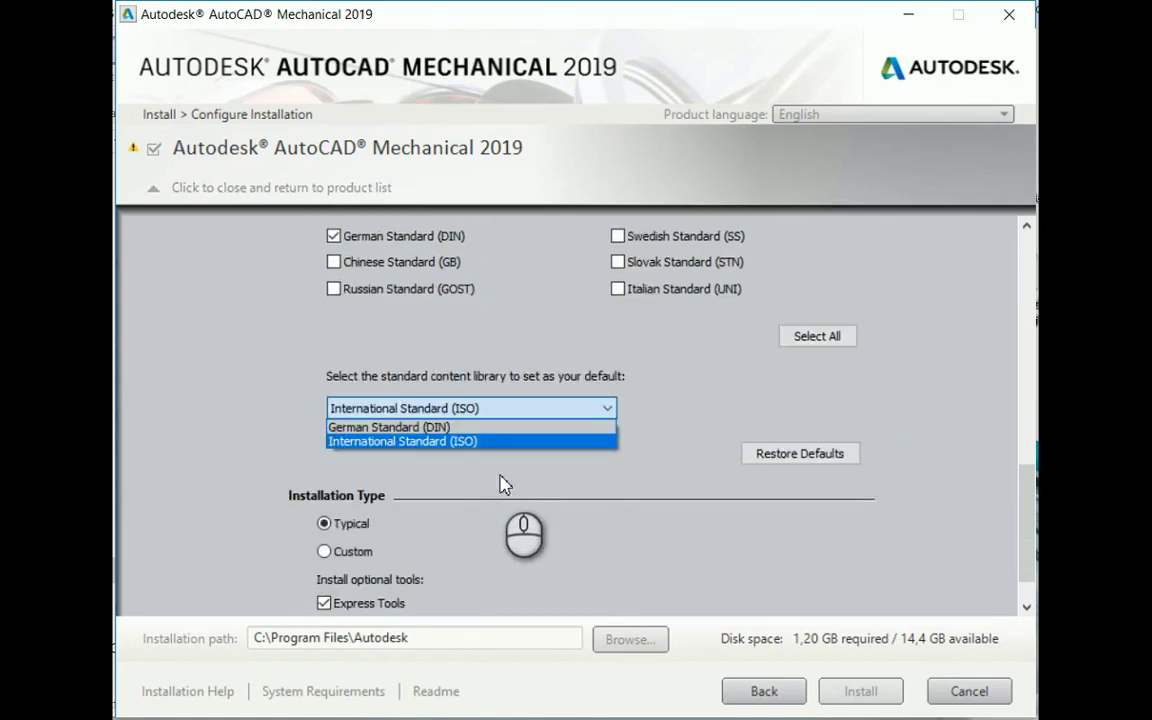
scroll(365, 350, "up", 1)
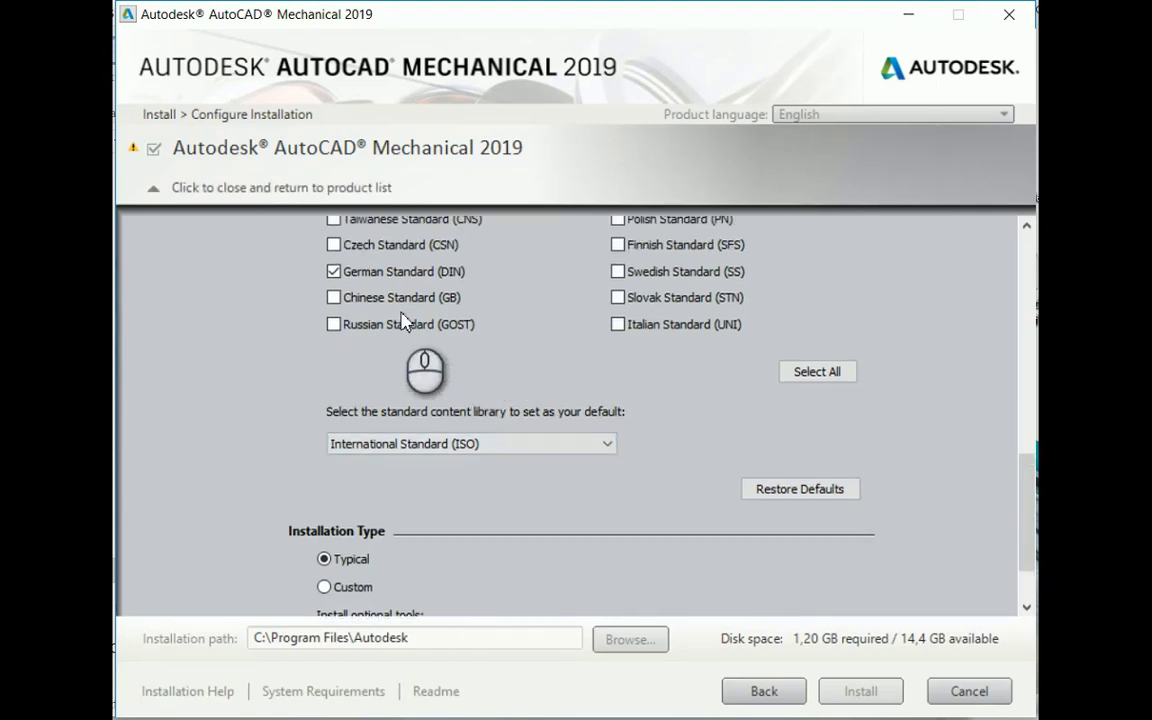
left_click(334, 325)
left_click(500, 443)
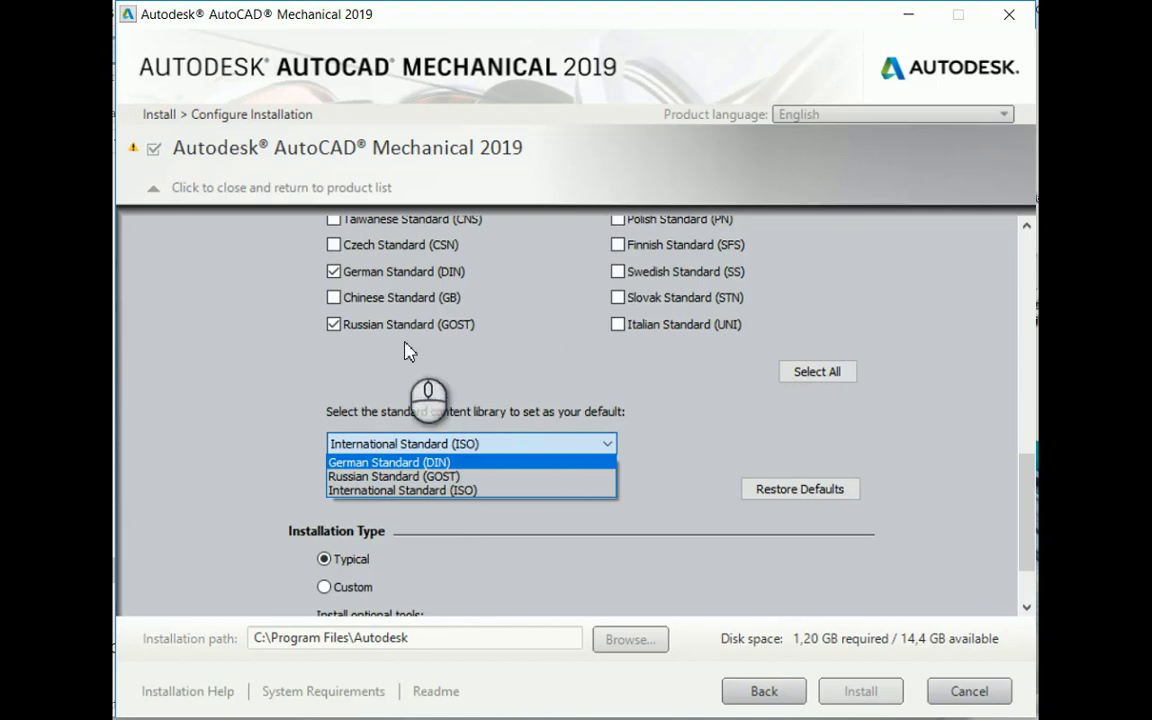
left_click(375, 333)
left_click(553, 442)
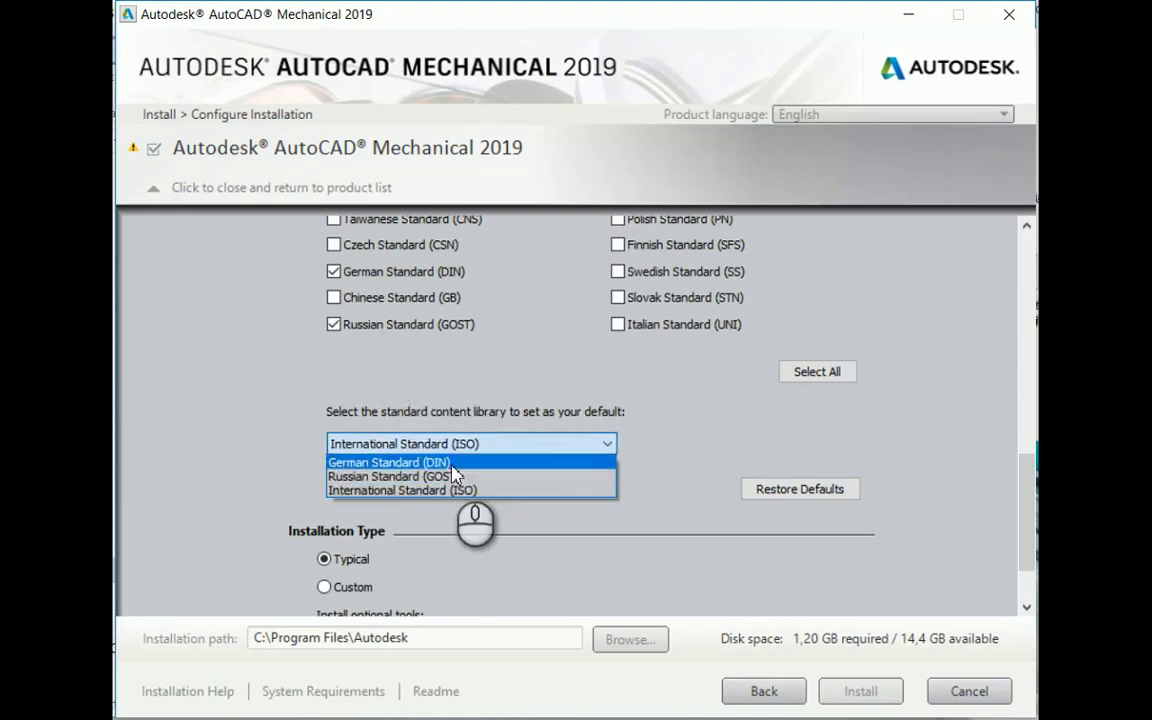
left_click(420, 490)
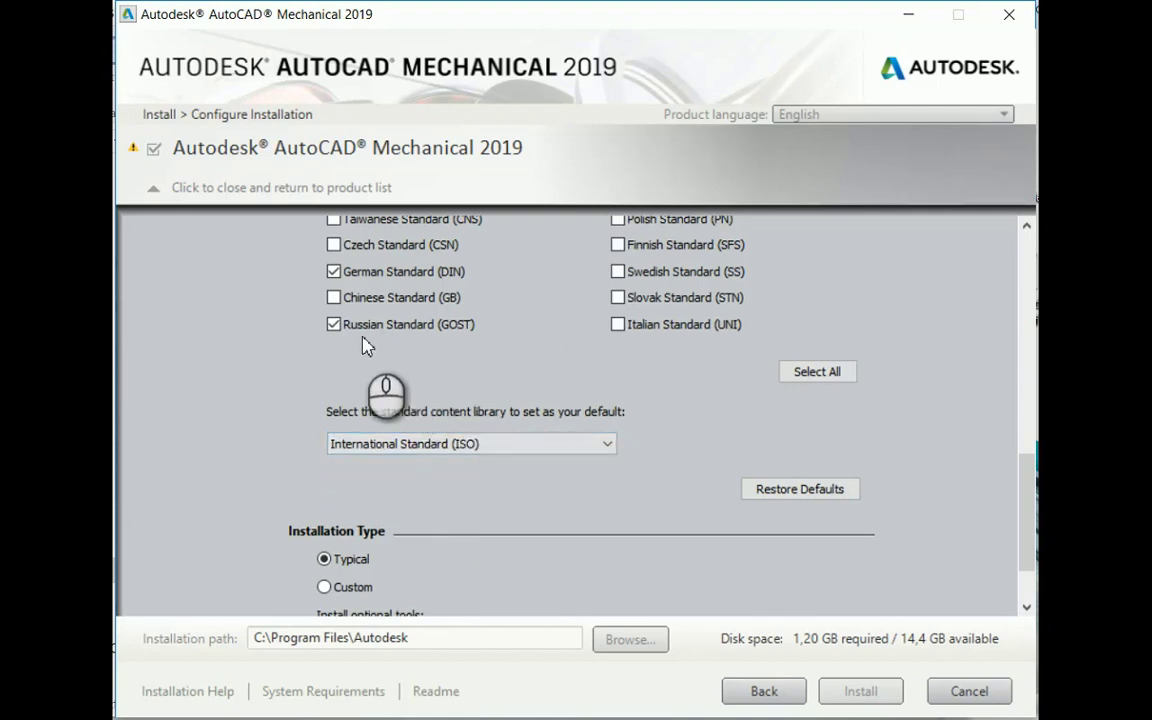
left_click(334, 325)
Step: Add the American Standard (ANSI) library alongside DIN and ISO, then review the remaining settings
scroll(495, 352, "up", 4)
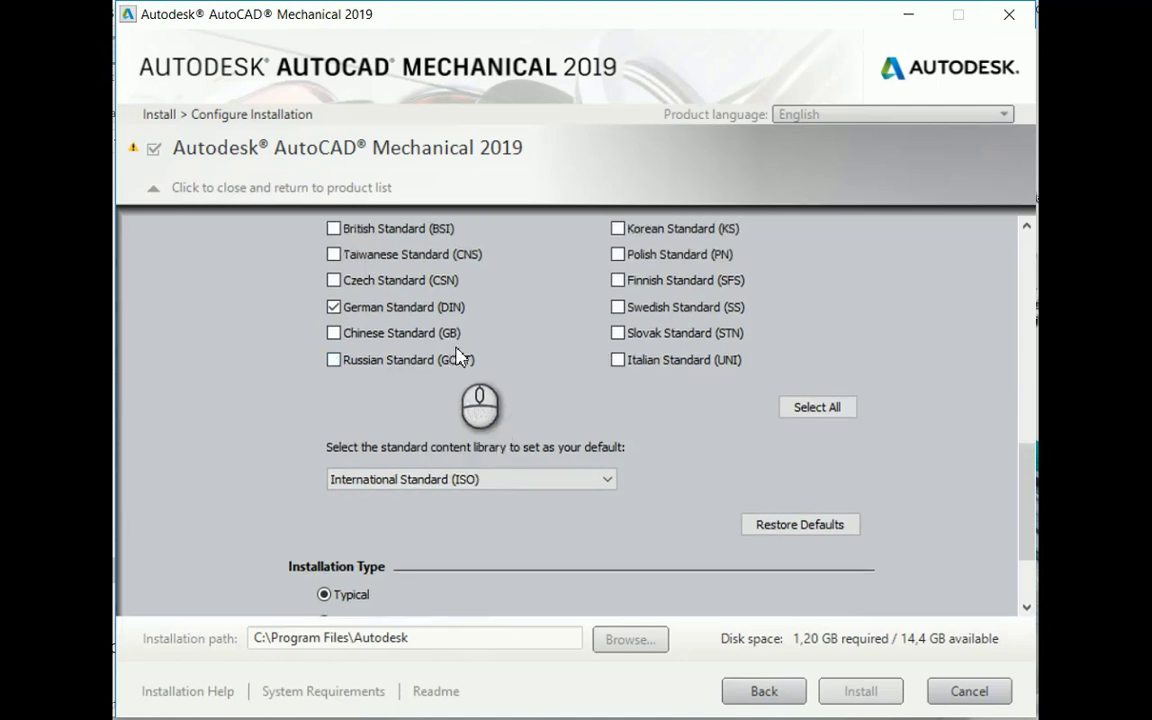
left_click(334, 353)
scroll(555, 425, "down", 5)
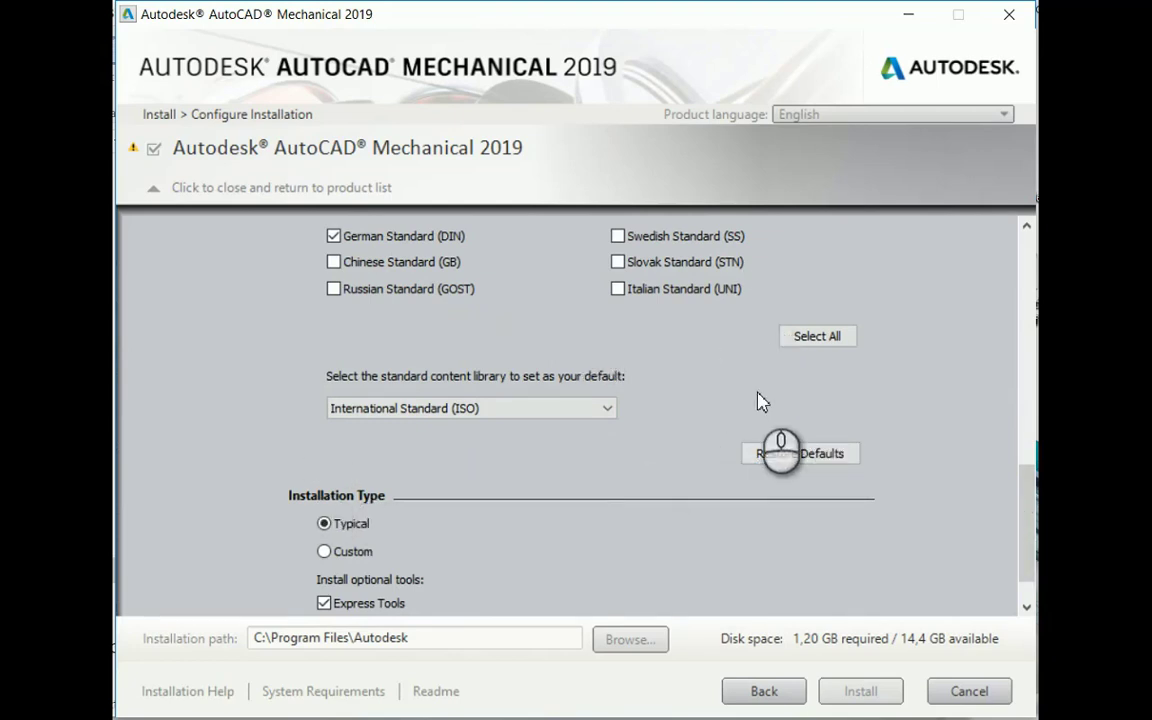
scroll(758, 395, "up", 2)
scroll(760, 370, "up", 3)
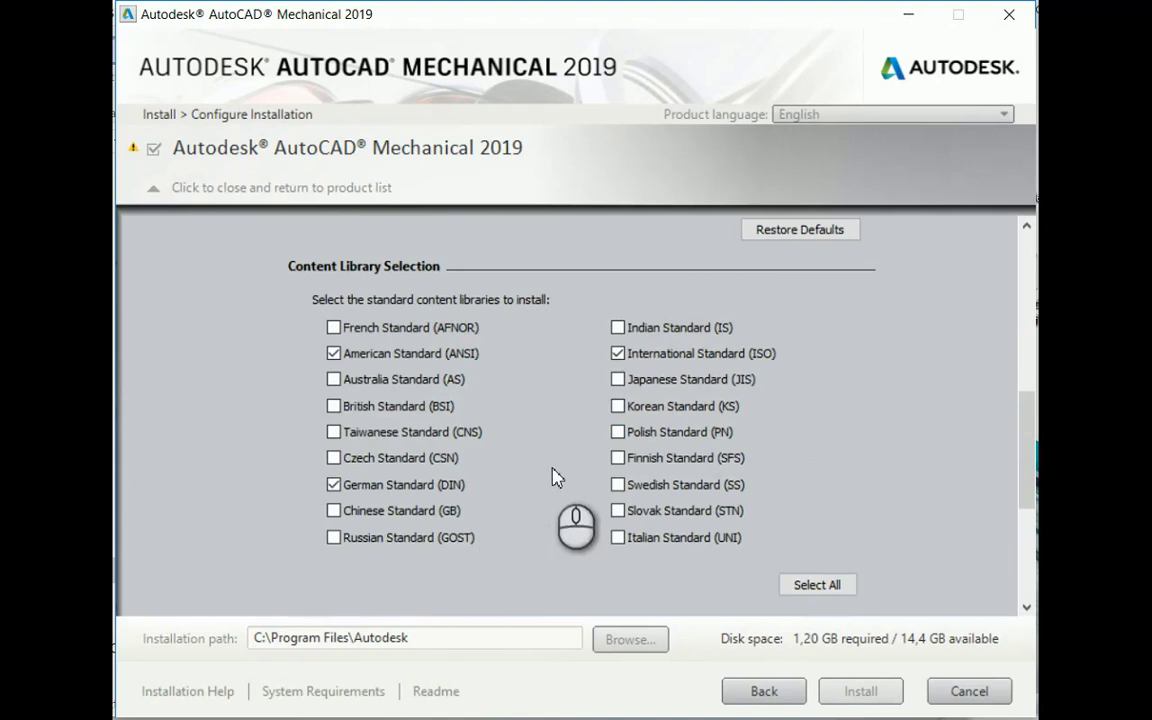
scroll(553, 476, "down", 2)
scroll(553, 476, "down", 2)
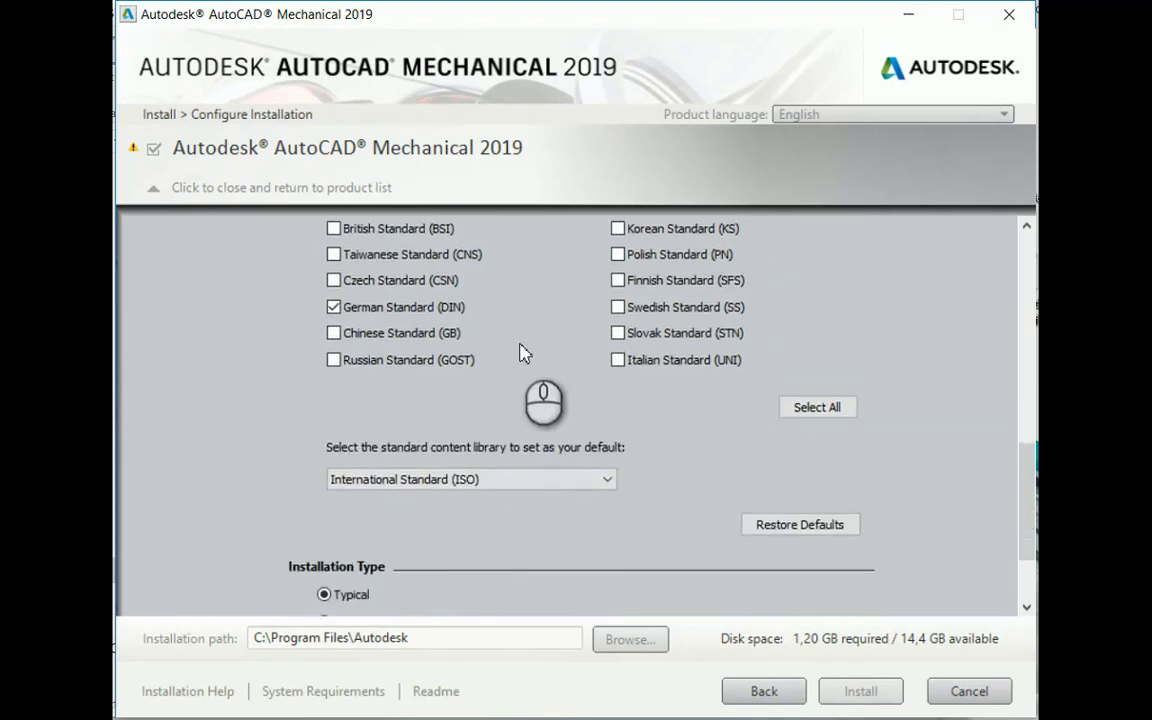
scroll(547, 440, "down", 1)
scroll(545, 440, "down", 1)
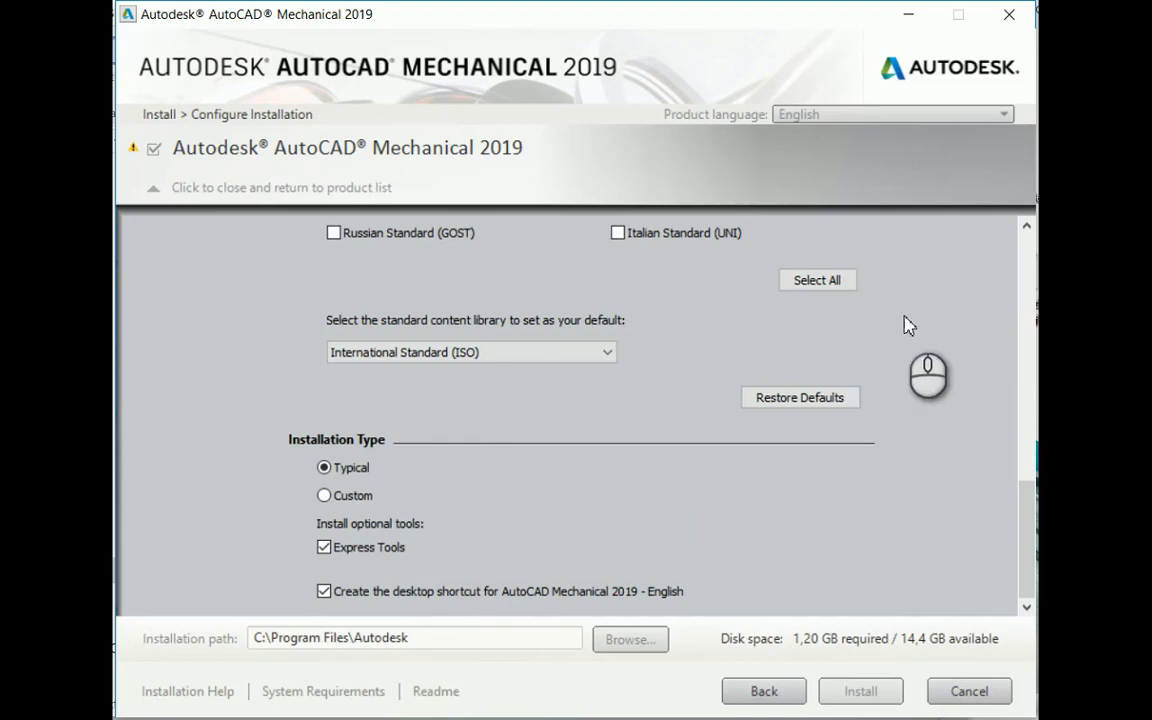
Step: Collapse the Mechanical settings with Typical install and Express Tools kept, and begin installation
left_click(371, 186)
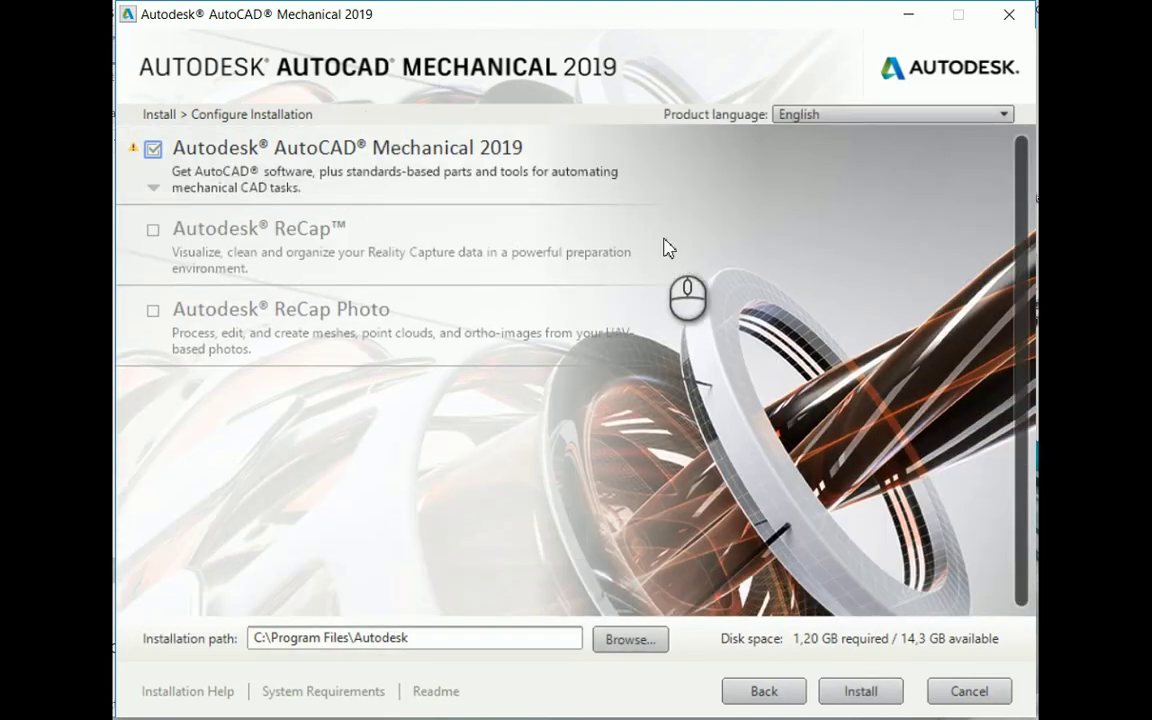
left_click(858, 693)
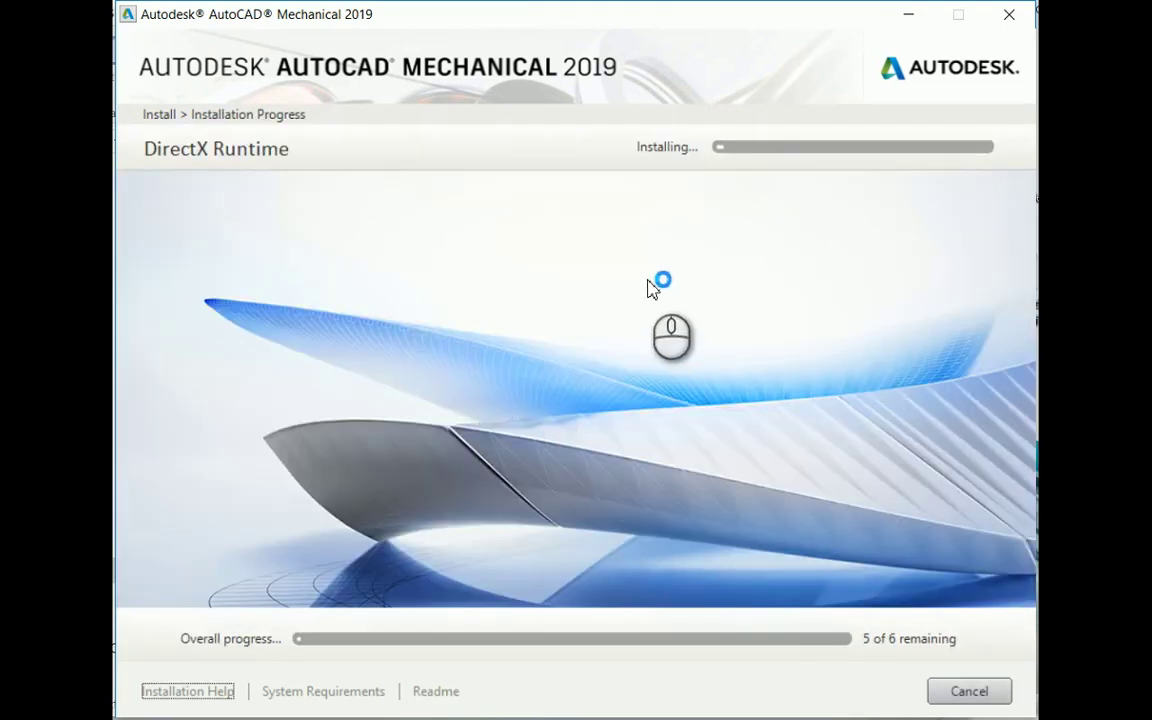